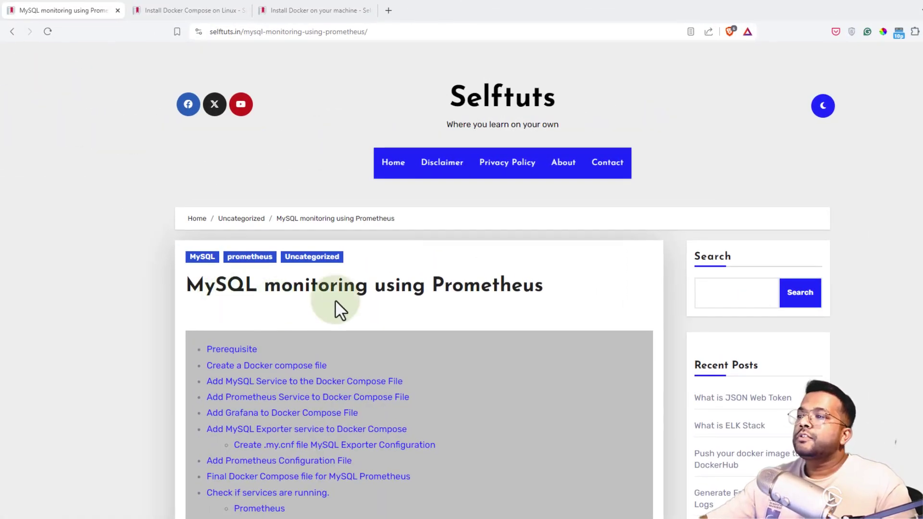
# - Scroll to the 'Create a Docker compose file' section and select the 'touch prometheus-mysql.yml' command
pyautogui.scroll(-3, 337, 303)
pyautogui.scroll(-10, 336, 303)
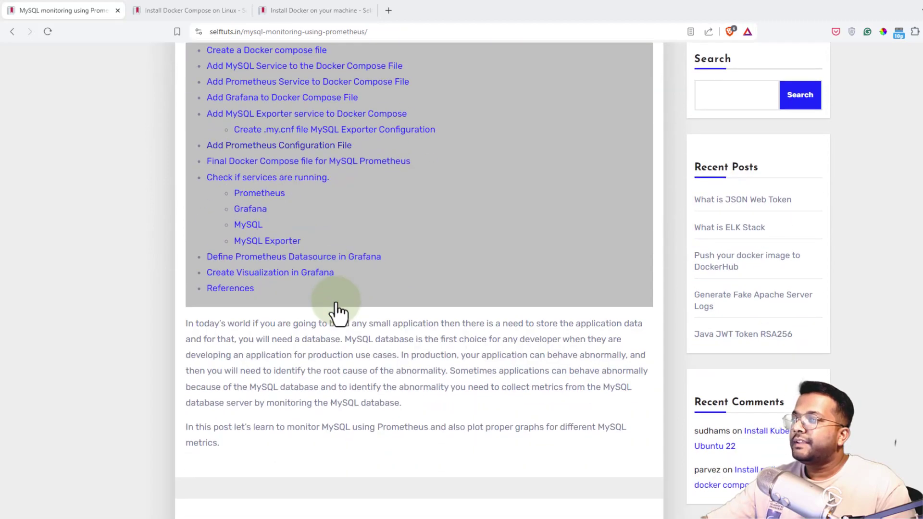
pyautogui.scroll(-8, 337, 301)
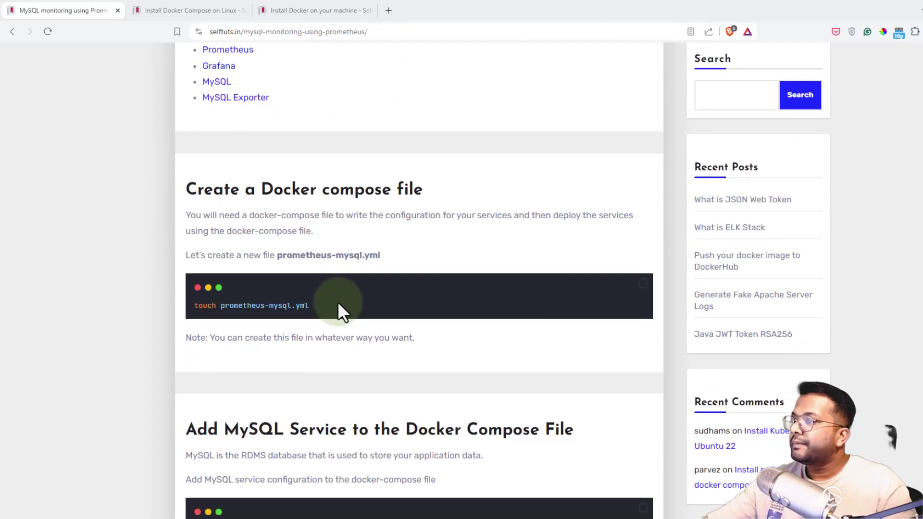
pyautogui.scroll(10, 163, 349)
pyautogui.scroll(15, 162, 353)
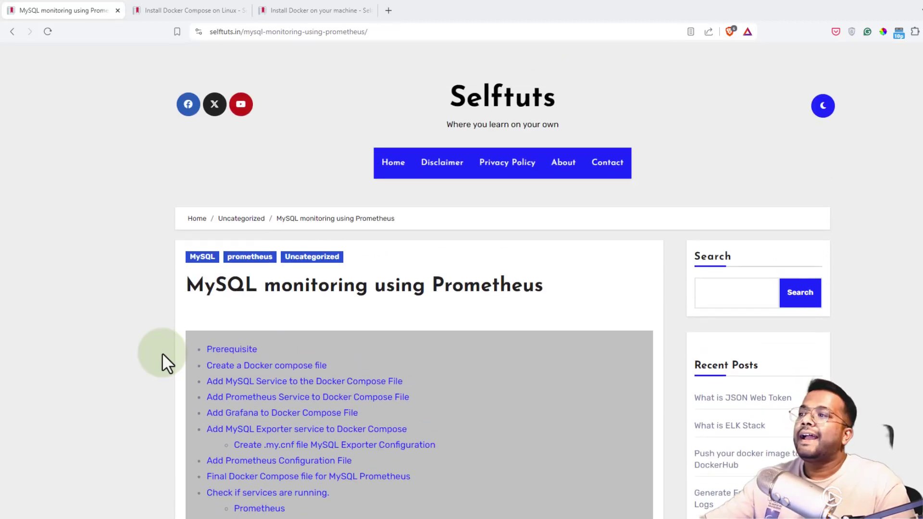
pyautogui.scroll(-15, 163, 353)
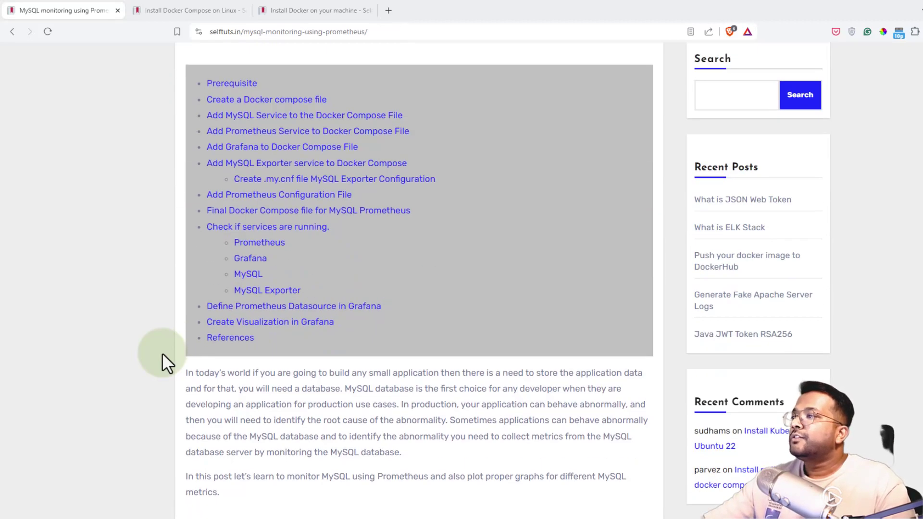
pyautogui.scroll(-2, 162, 353)
pyautogui.moveTo(308, 310); pyautogui.dragTo(186, 309)
pyautogui.hotkey('ctrl', 'c')
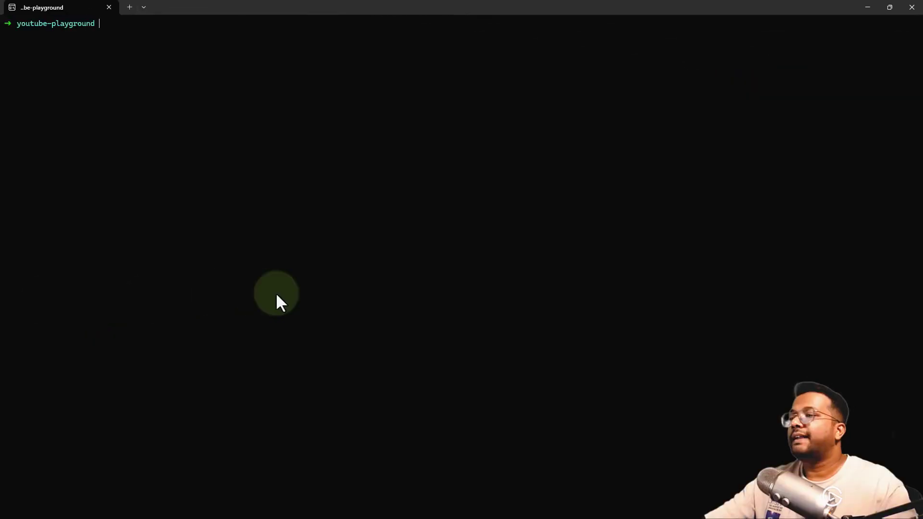
# - Create prometheus-mysql.yml with the pasted touch command, checking the folder listing before and after
pyautogui.write('ls')
pyautogui.press('Return')
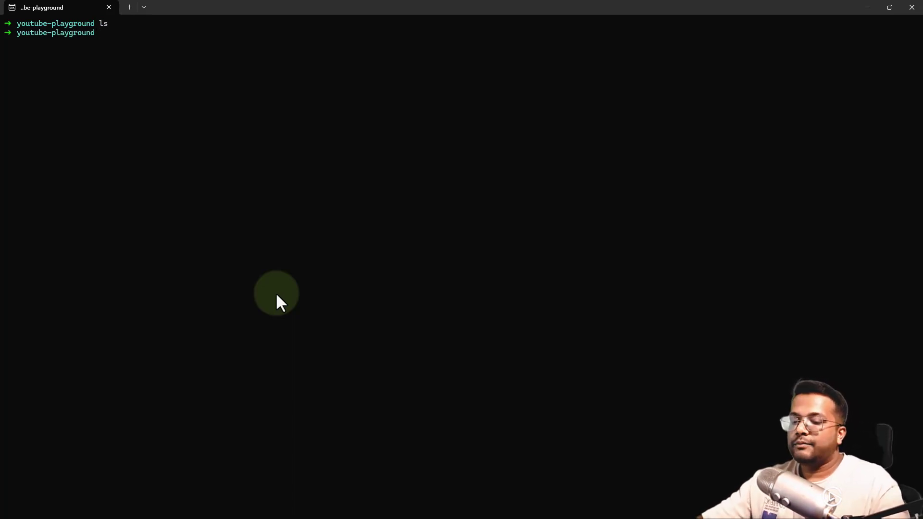
pyautogui.hotkey('ctrl', 'v')
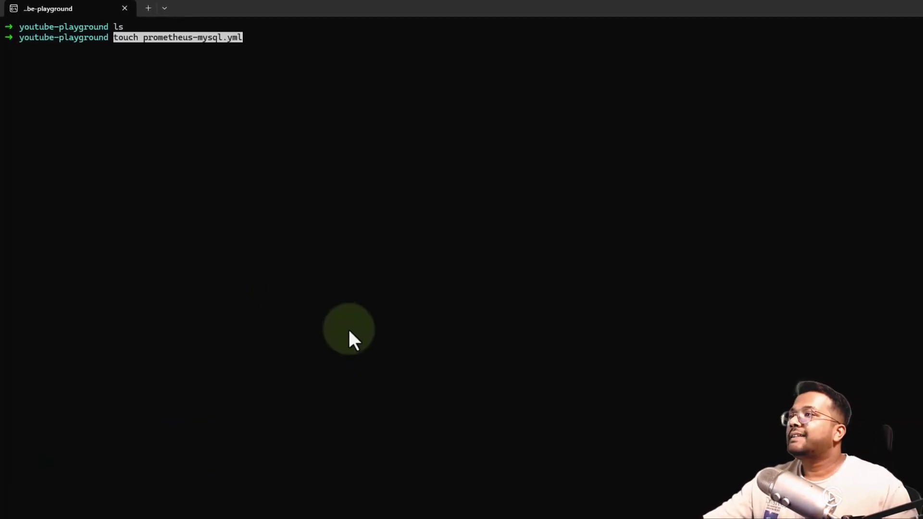
pyautogui.press('Return')
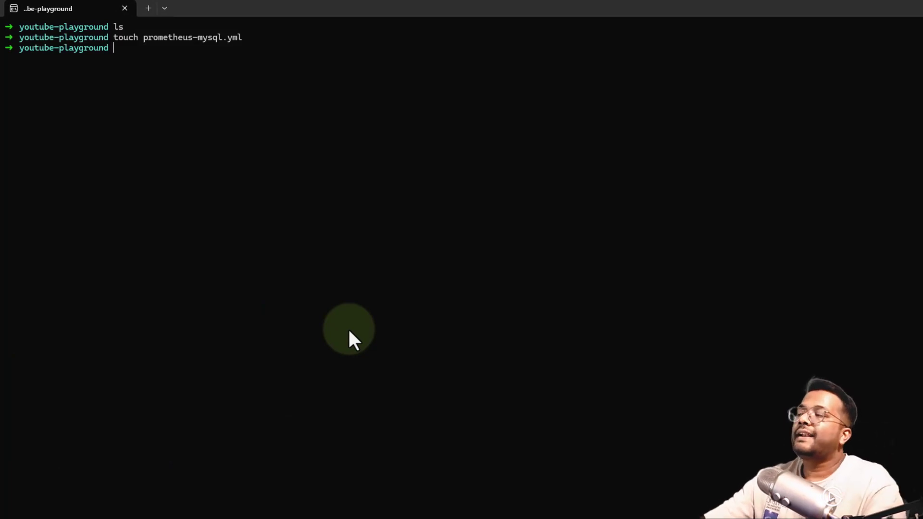
pyautogui.write('ls')
pyautogui.press('Return')
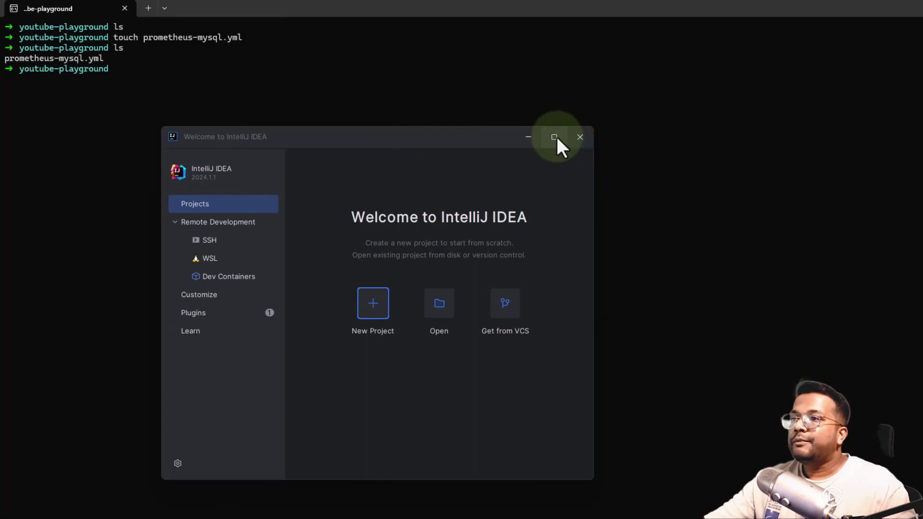
pyautogui.click(554, 137)
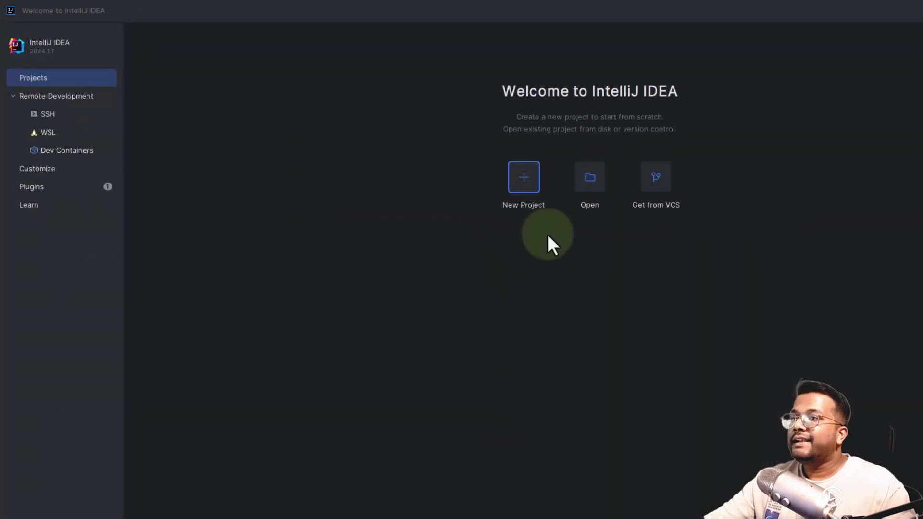
# - Open the youtube-playground folder from the Ubuntu-20.04 WSL home/workspace path and select prometheus-mysql.yml
pyautogui.click(584, 174)
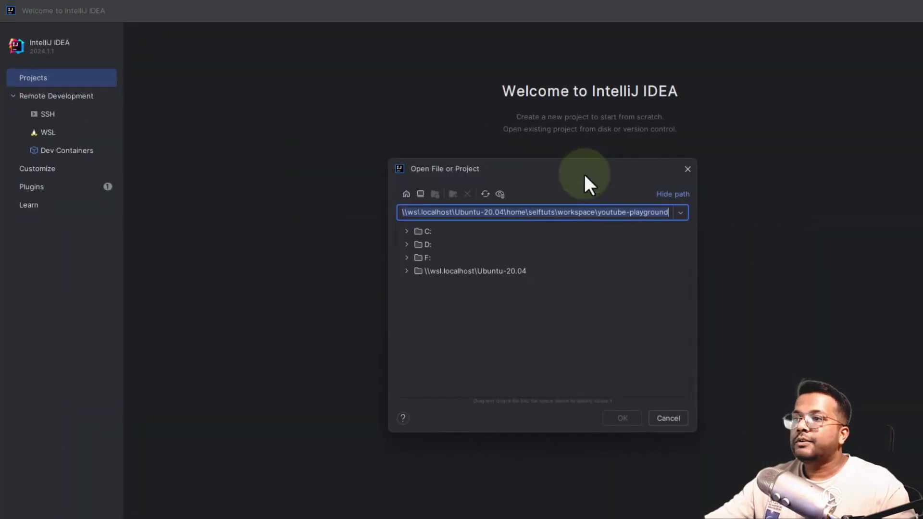
pyautogui.click(406, 271)
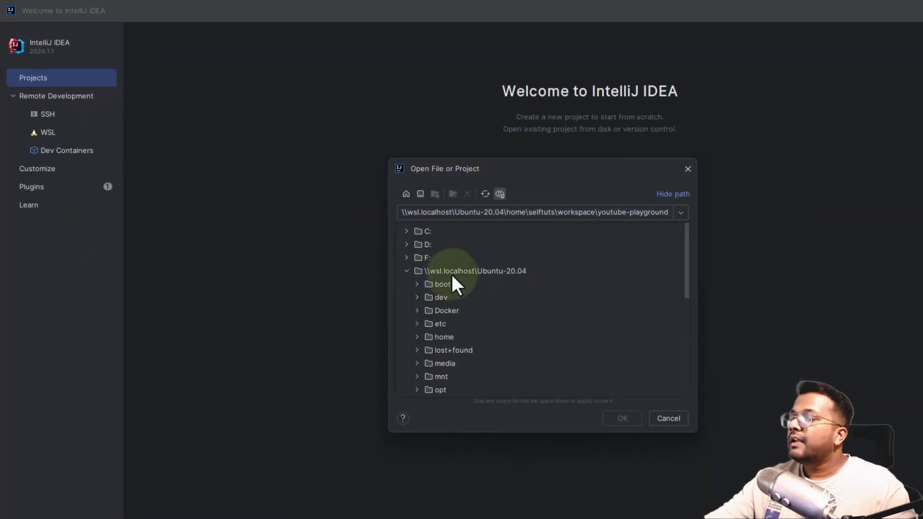
pyautogui.scroll(-2, 451, 272)
pyautogui.scroll(1, 433, 286)
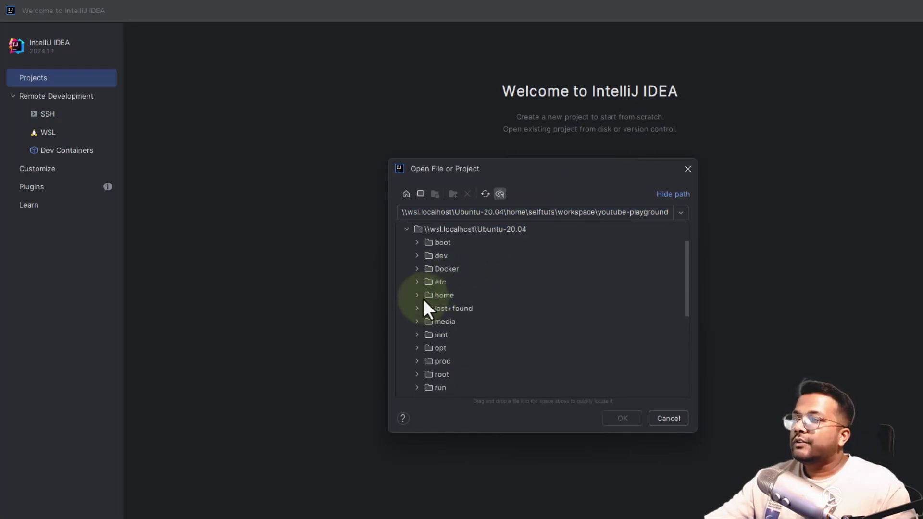
pyautogui.click(417, 295)
pyautogui.scroll(-5, 418, 296)
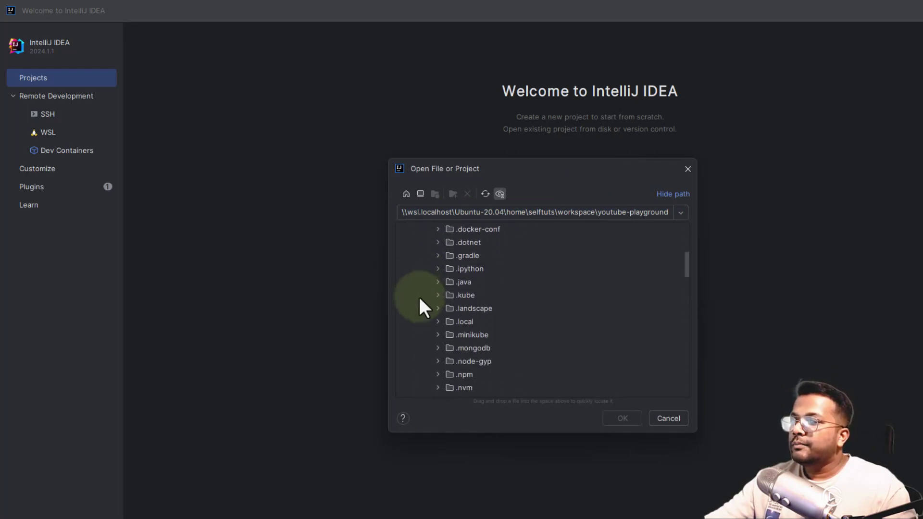
pyautogui.scroll(-3, 418, 295)
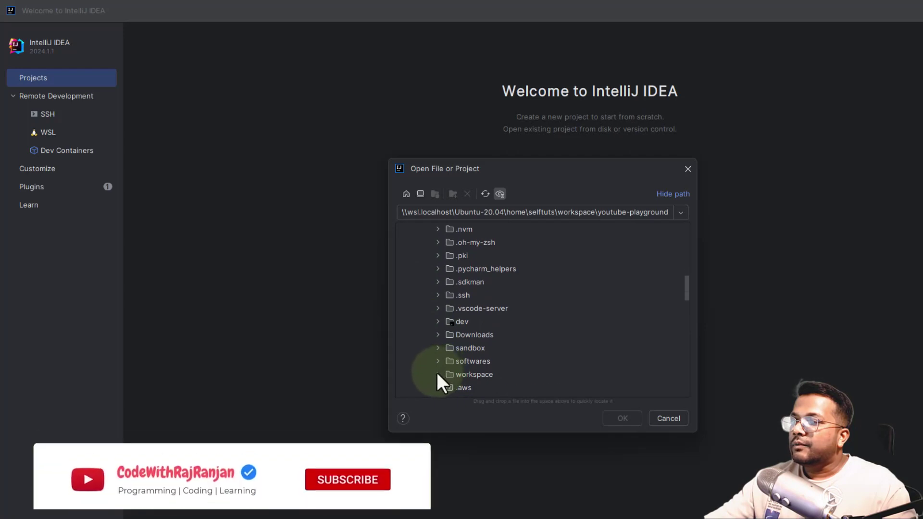
pyautogui.click(436, 371)
pyautogui.scroll(-4, 437, 374)
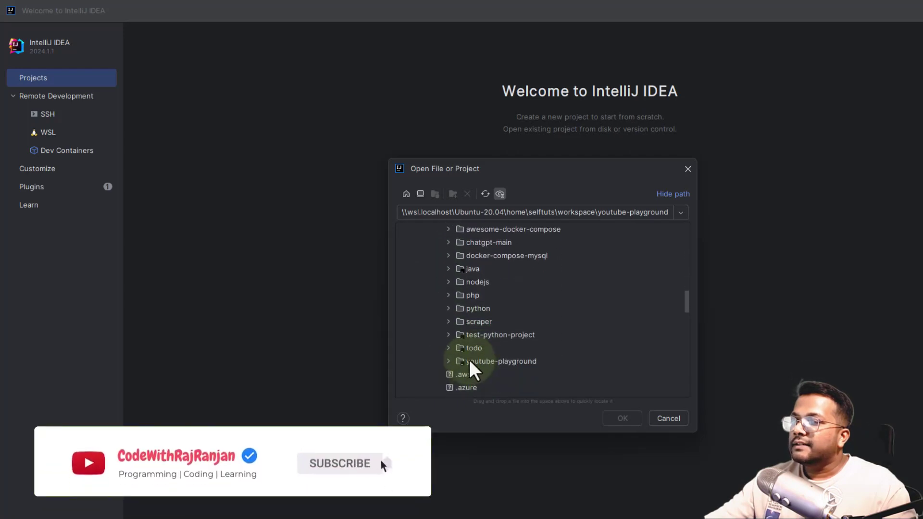
pyautogui.click(470, 361)
pyautogui.click(620, 418)
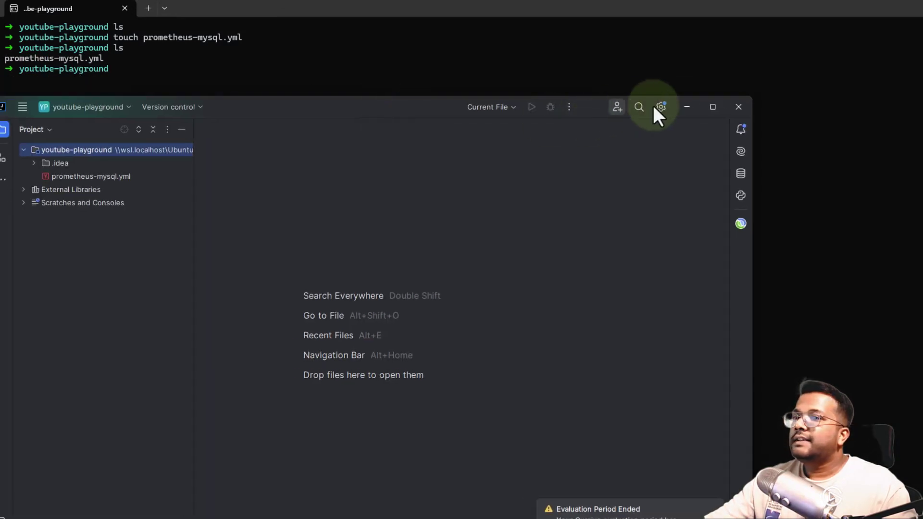
pyautogui.click(712, 107)
# - Open prometheus-mysql.yml, write version: "3" and services:, then paste the mysql service definition
pyautogui.doubleClick(82, 80)
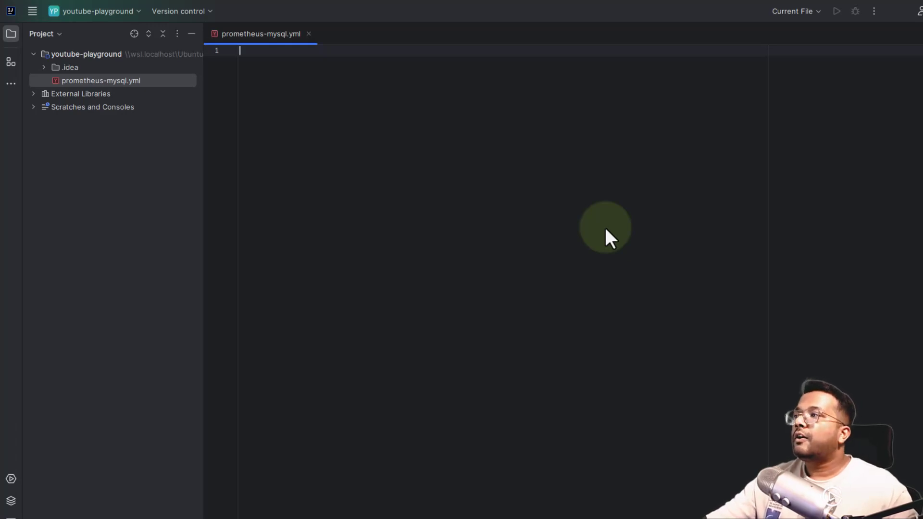
pyautogui.write('version: "3')
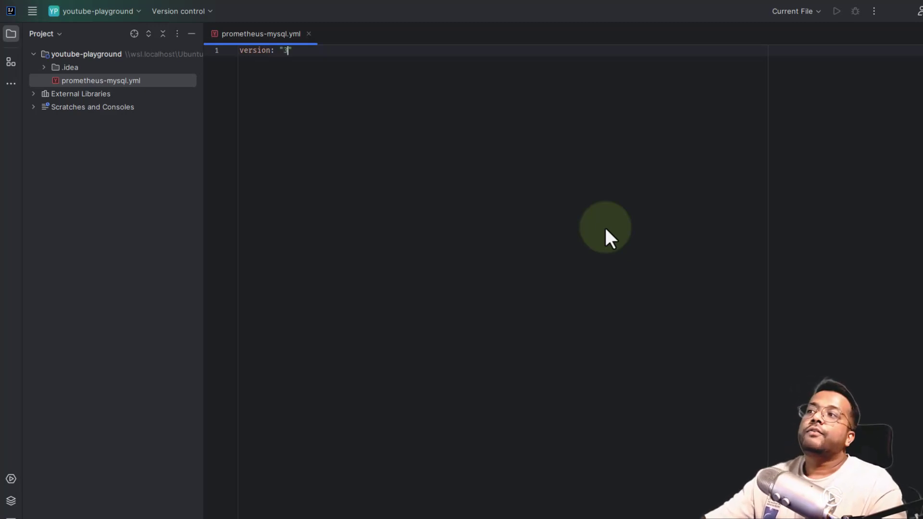
pyautogui.press('Return')
pyautogui.write('services:')
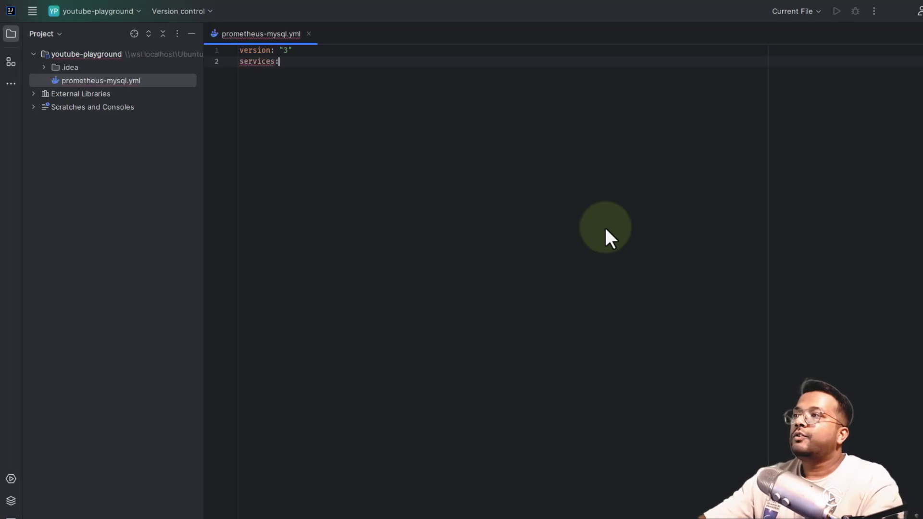
pyautogui.press('Return')
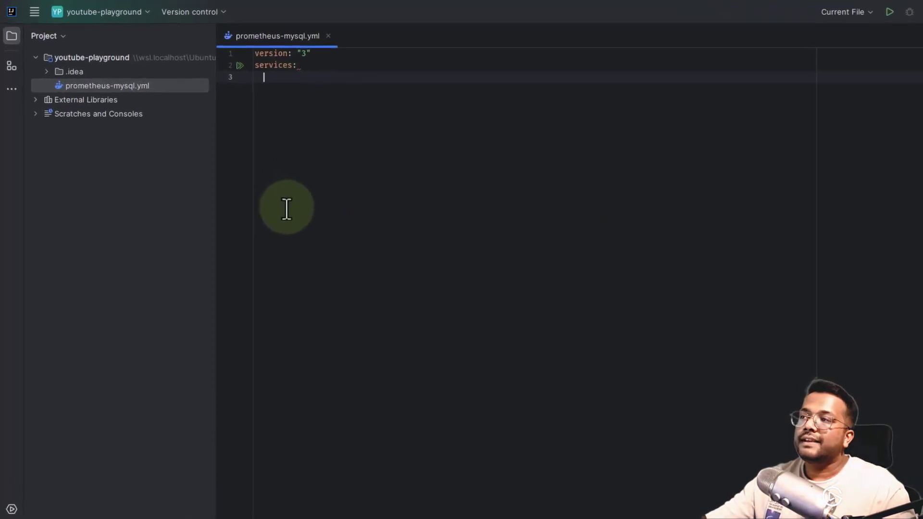
pyautogui.hotkey('ctrl', 'v')
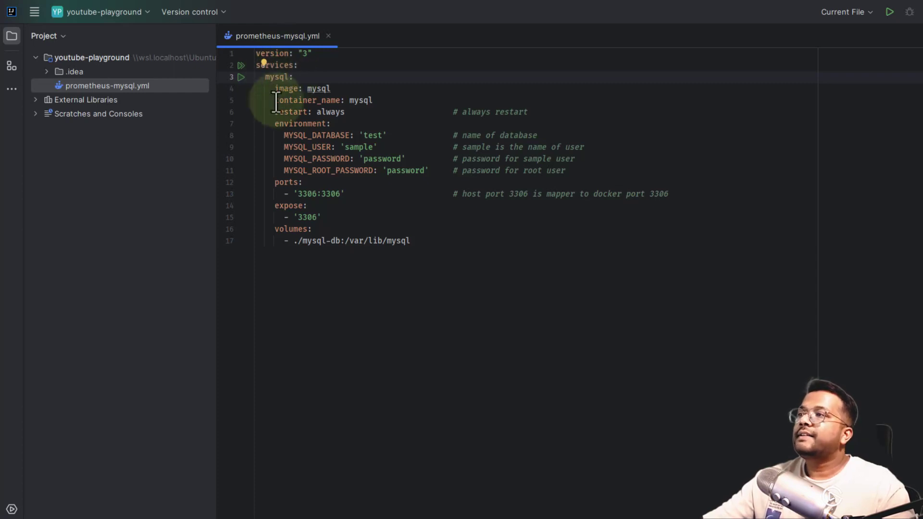
# - Place the prometheus service (prom/prometheus, port 9090:9090) below the mysql service's volumes
pyautogui.moveTo(326, 94)
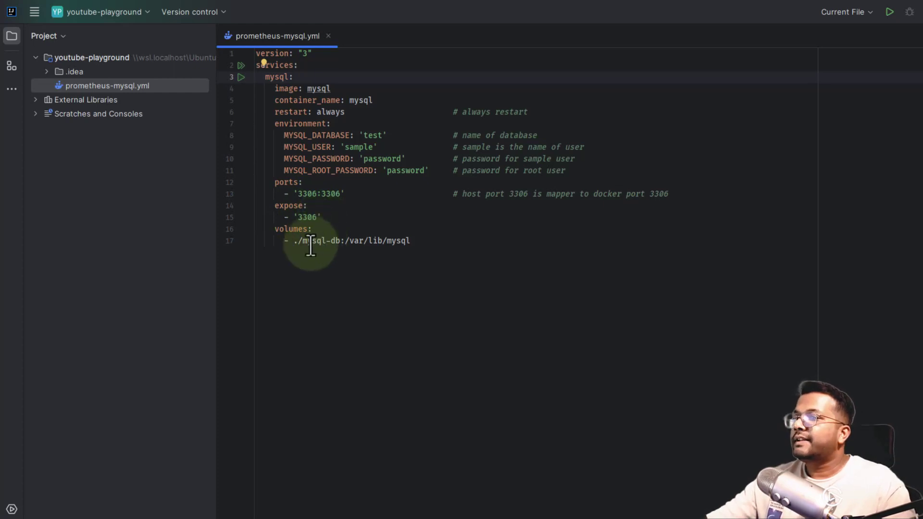
pyautogui.click(393, 205)
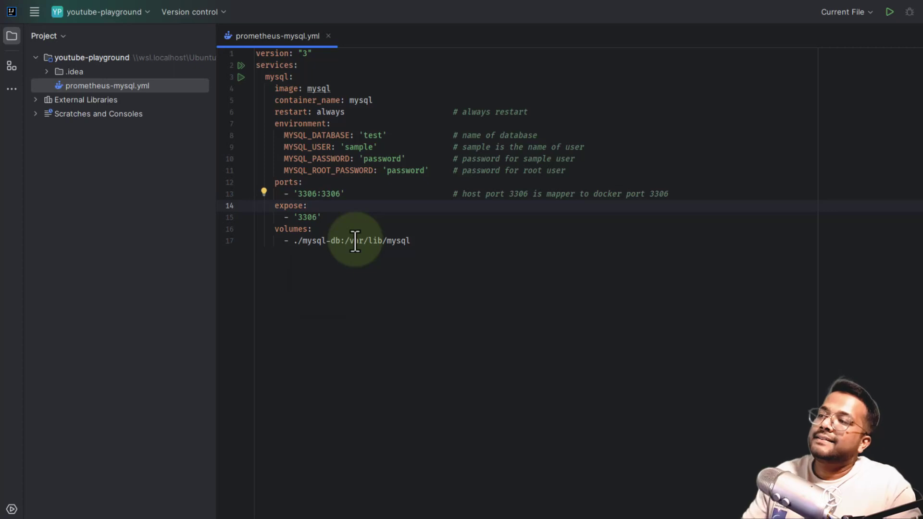
pyautogui.moveTo(355, 241)
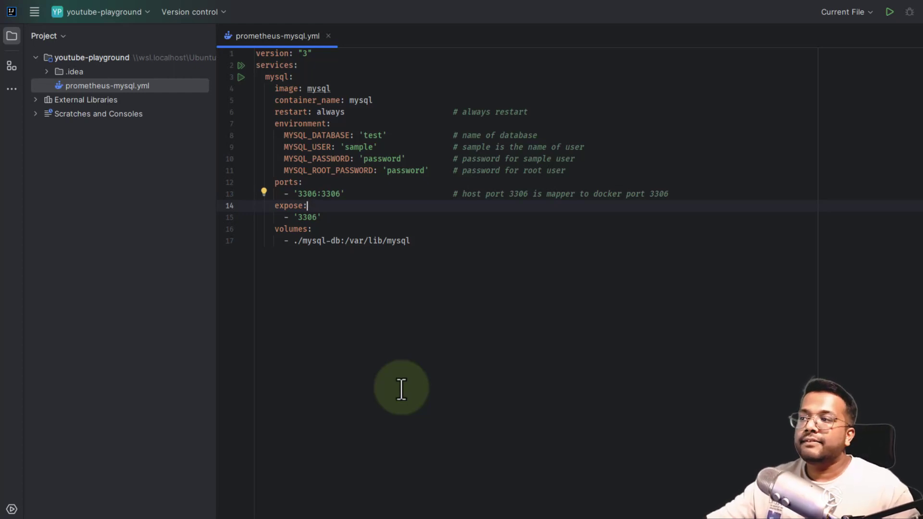
pyautogui.moveTo(351, 247); pyautogui.dragTo(269, 264)
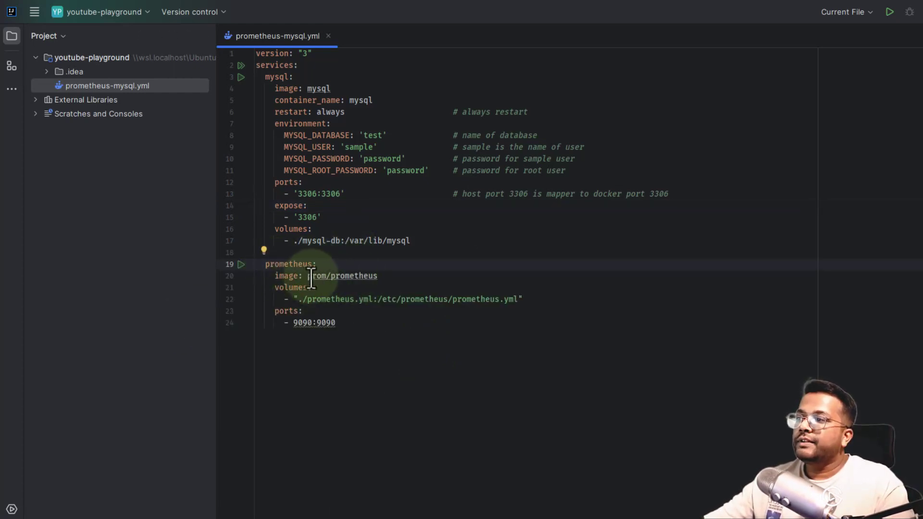
pyautogui.moveTo(311, 277)
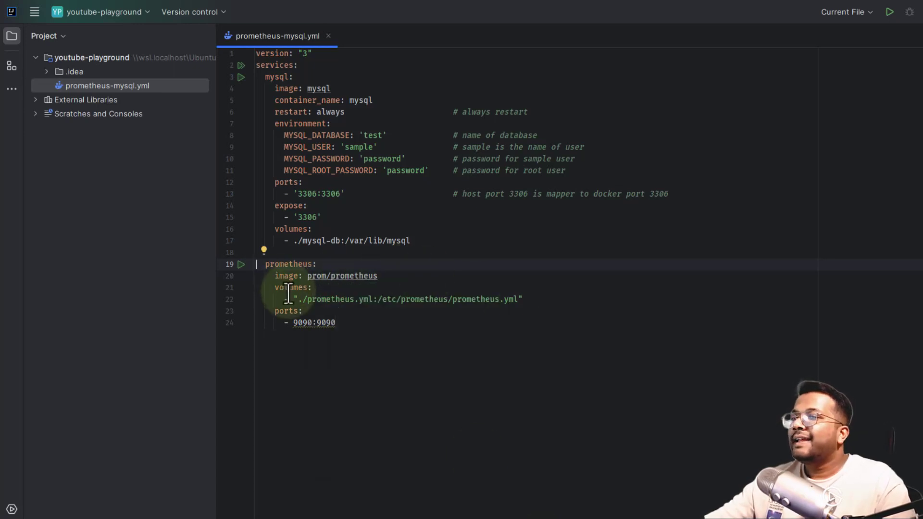
pyautogui.moveTo(356, 302)
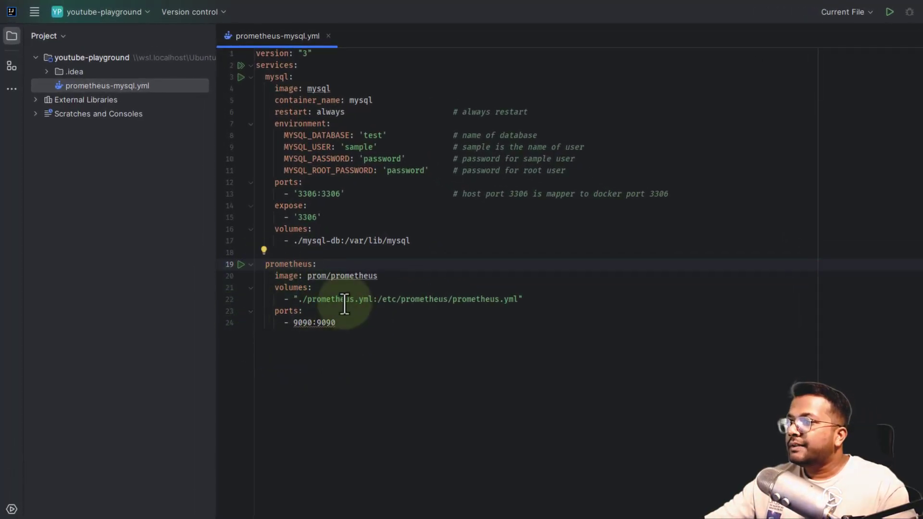
pyautogui.click(361, 323)
pyautogui.hotkey('ctrl', 'v')
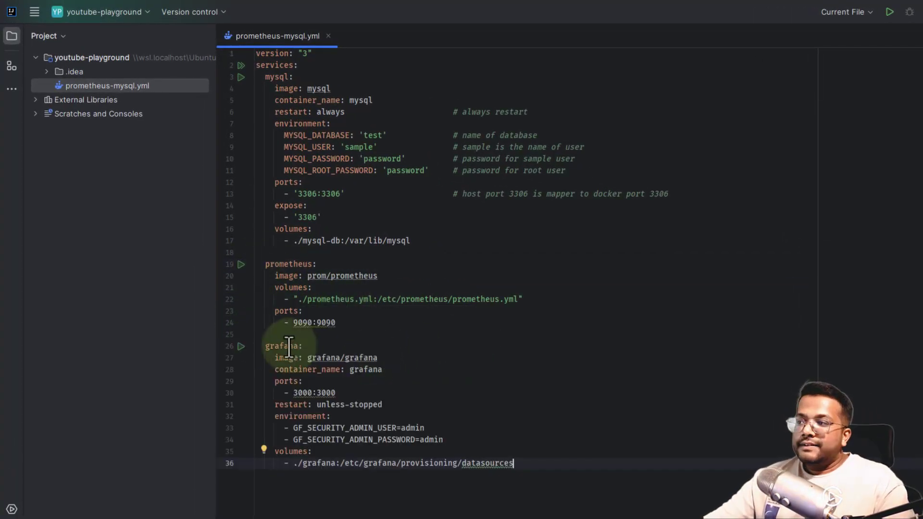
# - Add the grafana service: grafana/grafana image, port 3000, restart unless-stopped, provisioning datasources volume
pyautogui.moveTo(370, 358)
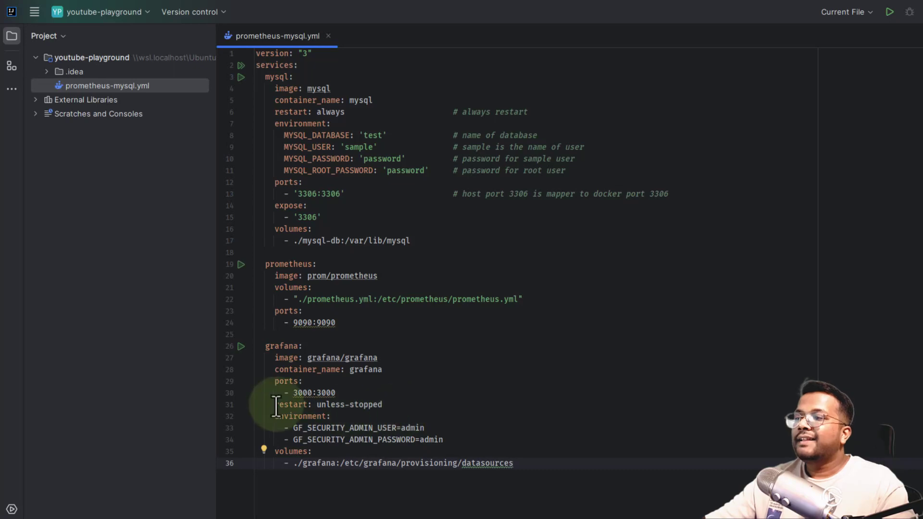
pyautogui.moveTo(371, 402)
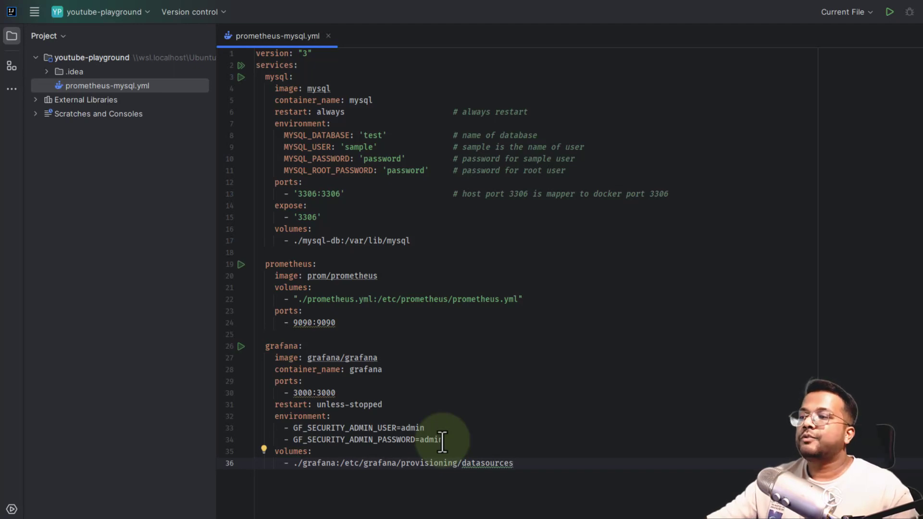
pyautogui.moveTo(437, 441)
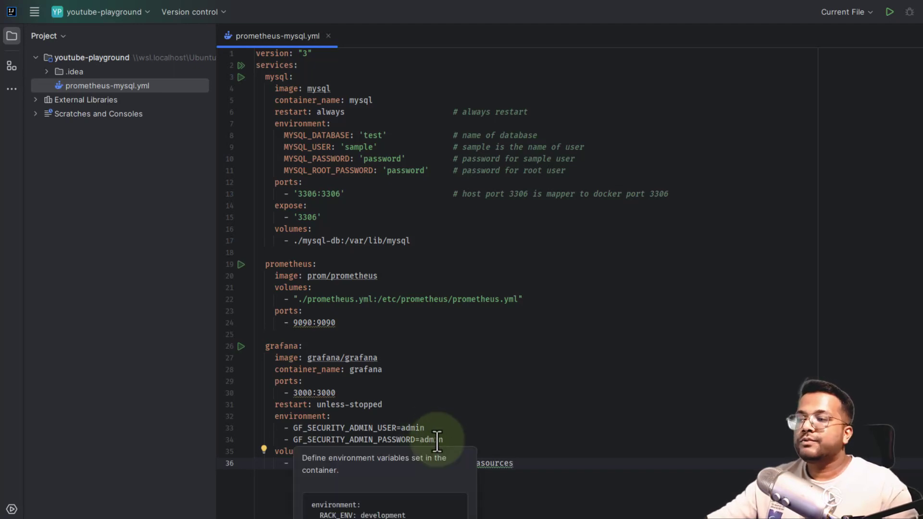
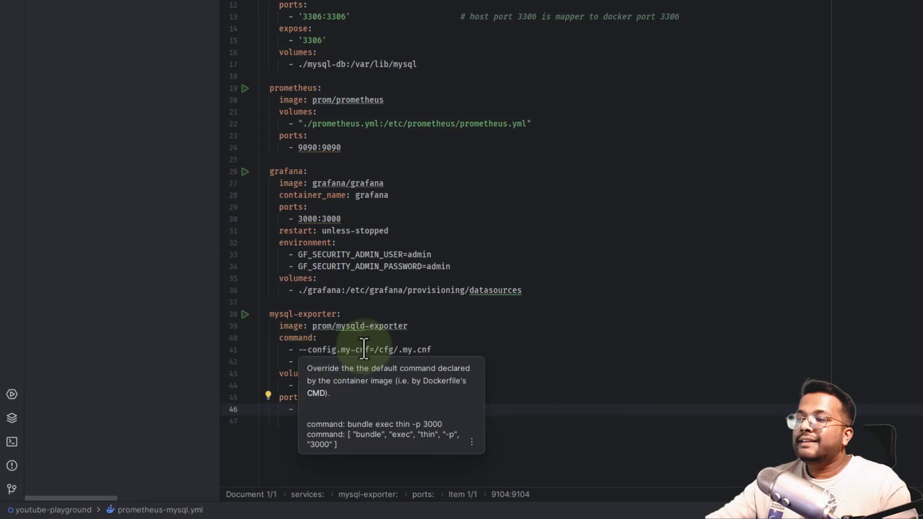
pyautogui.click(283, 386)
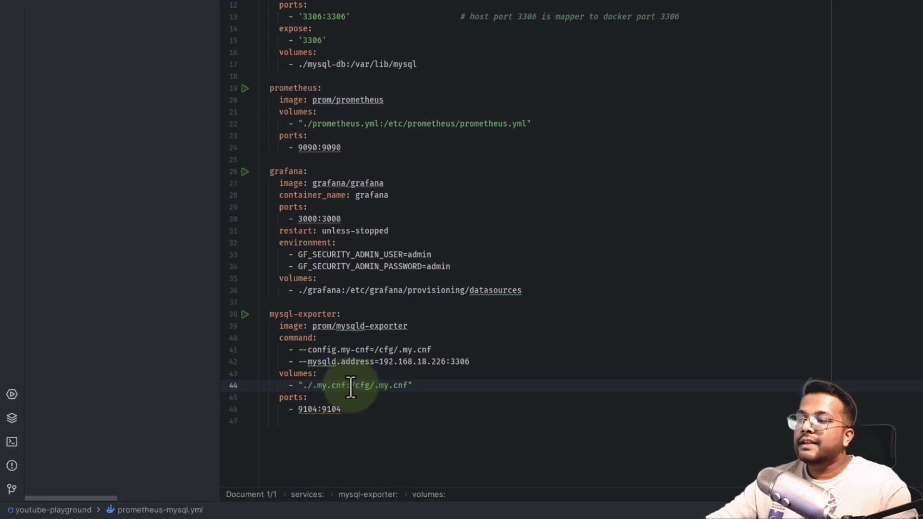
pyautogui.moveTo(351, 386); pyautogui.dragTo(407, 385)
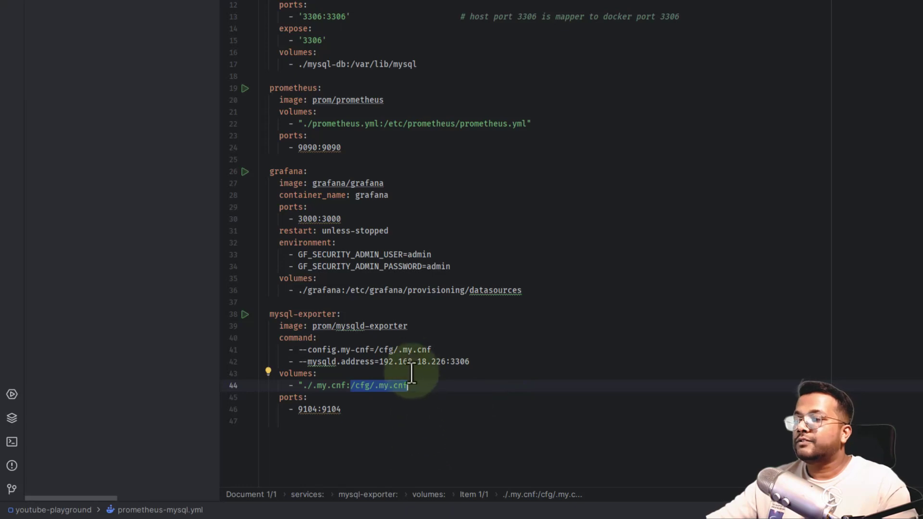
pyautogui.scroll(2, 385, 245)
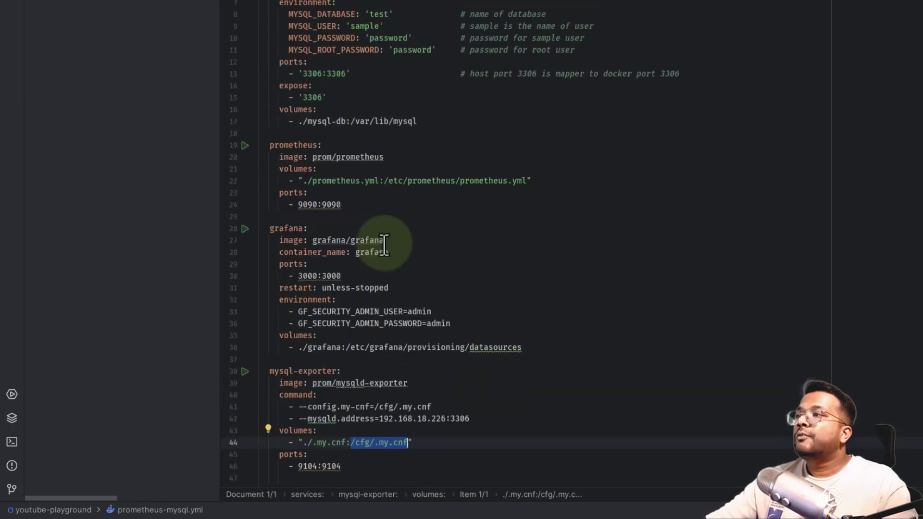
pyautogui.scroll(-2, 437, 404)
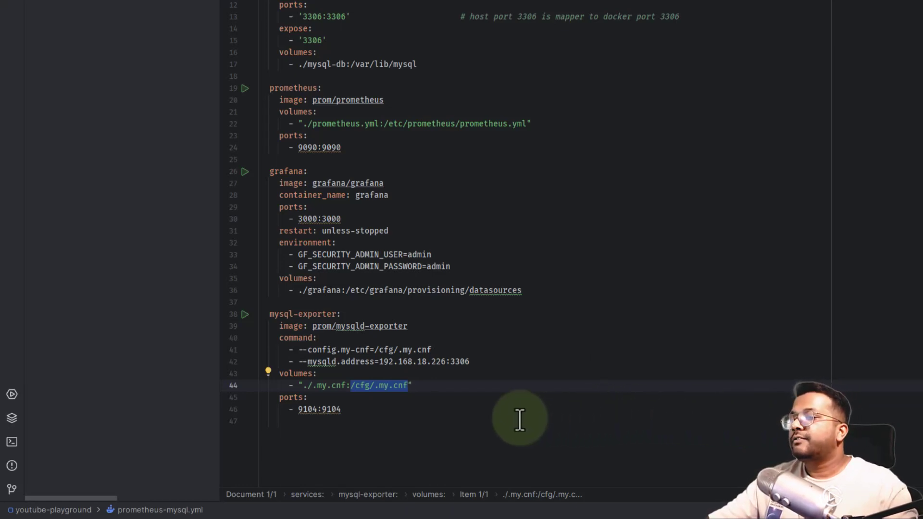
pyautogui.scroll(1, 349, 6)
pyautogui.scroll(3, 356, 15)
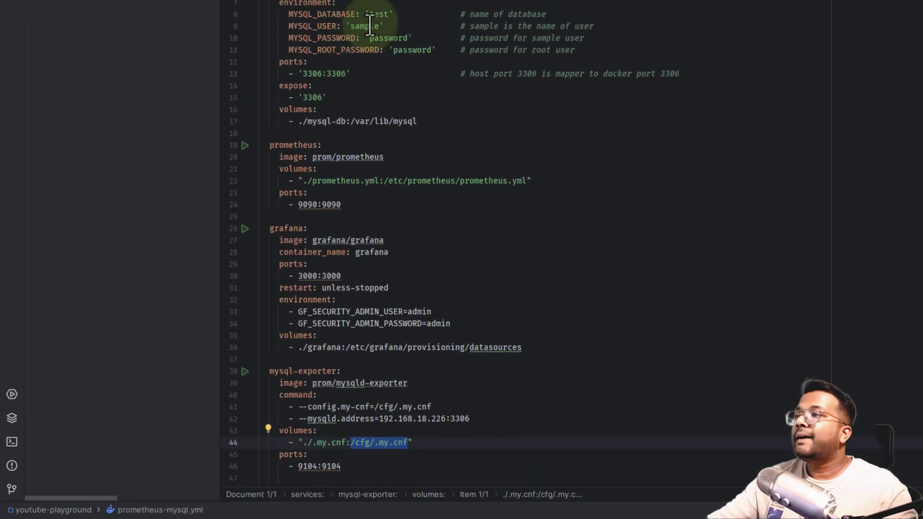
pyautogui.scroll(-3, 488, 98)
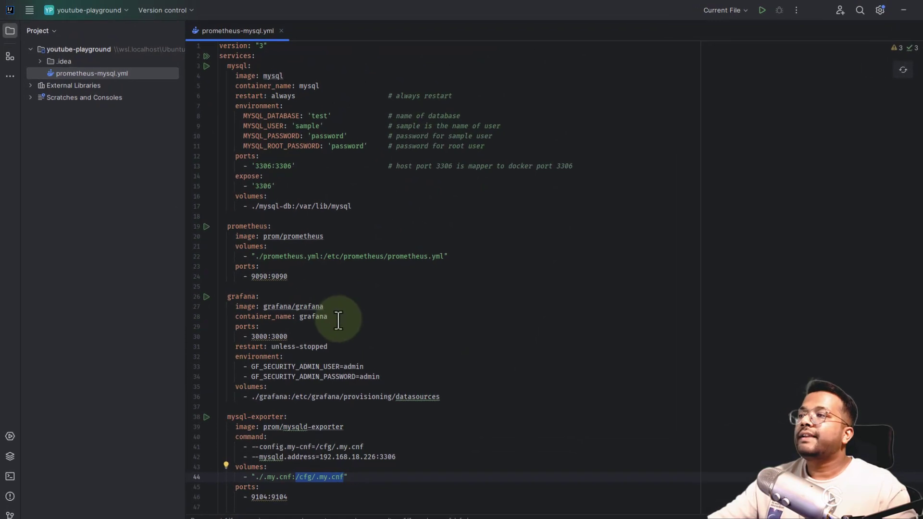
# - Create prometheus.yml in the project root and paste the scrape configuration into it
pyautogui.click(87, 59)
pyautogui.rightClick(88, 58)
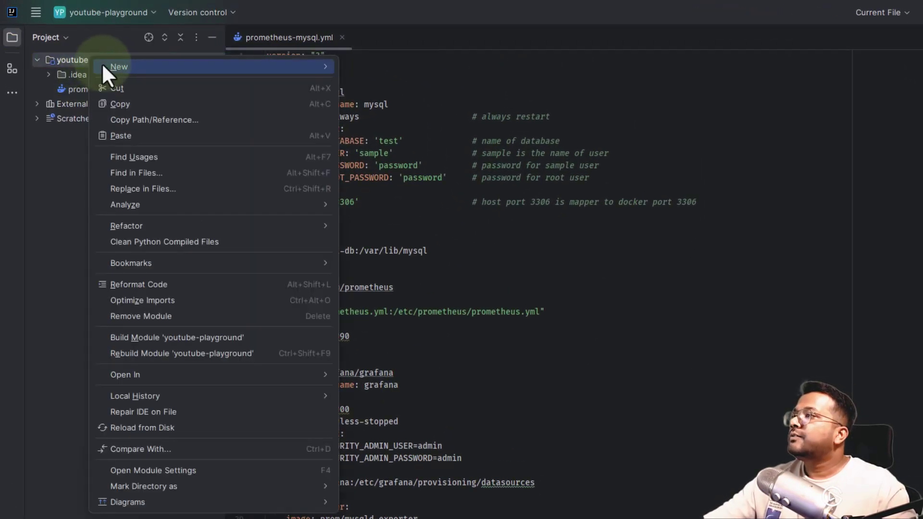
pyautogui.moveTo(148, 67)
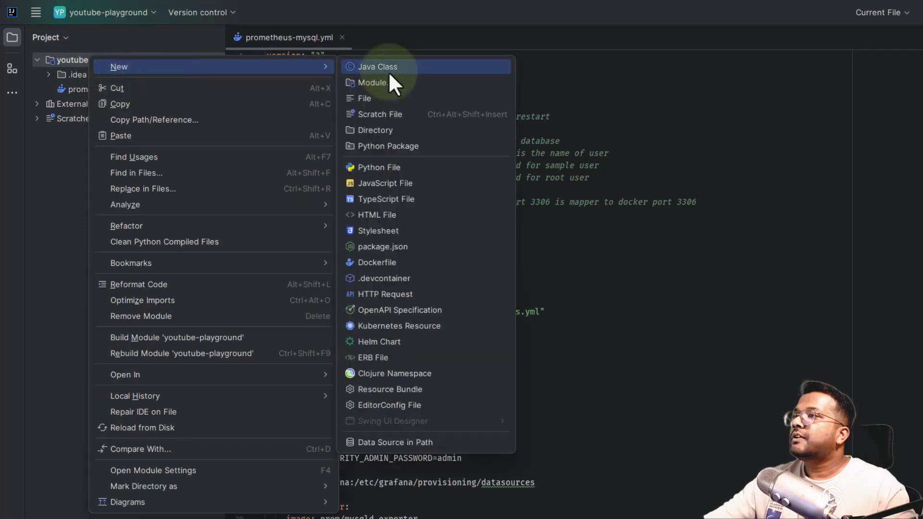
pyautogui.click(379, 98)
pyautogui.write('prometheus.yml')
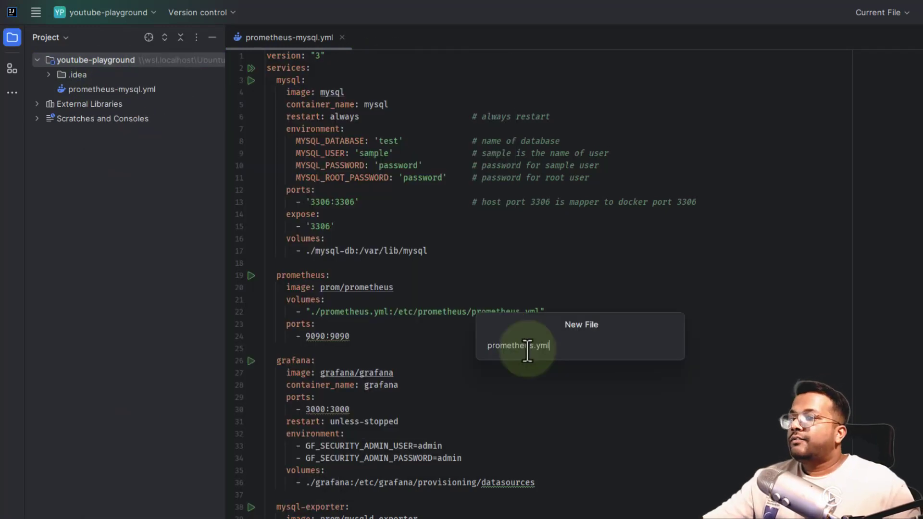
pyautogui.press('Return')
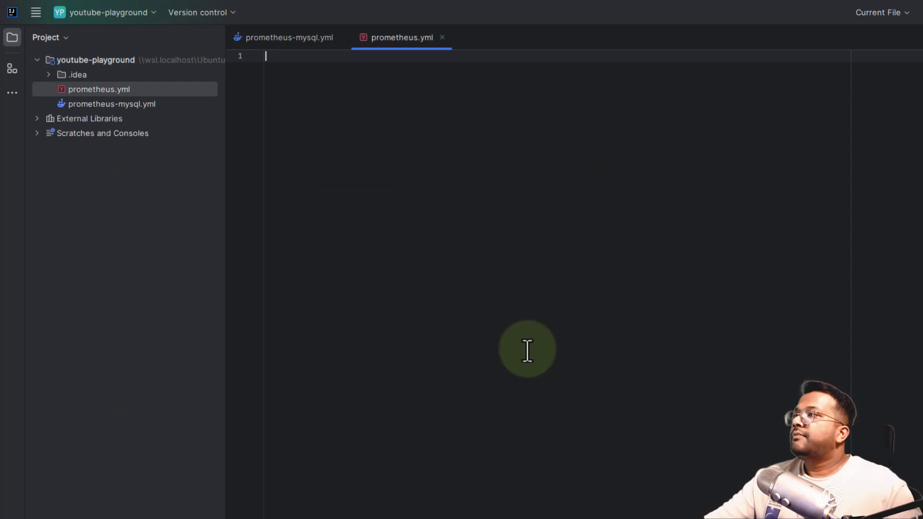
pyautogui.click(124, 91)
pyautogui.press('Escape')
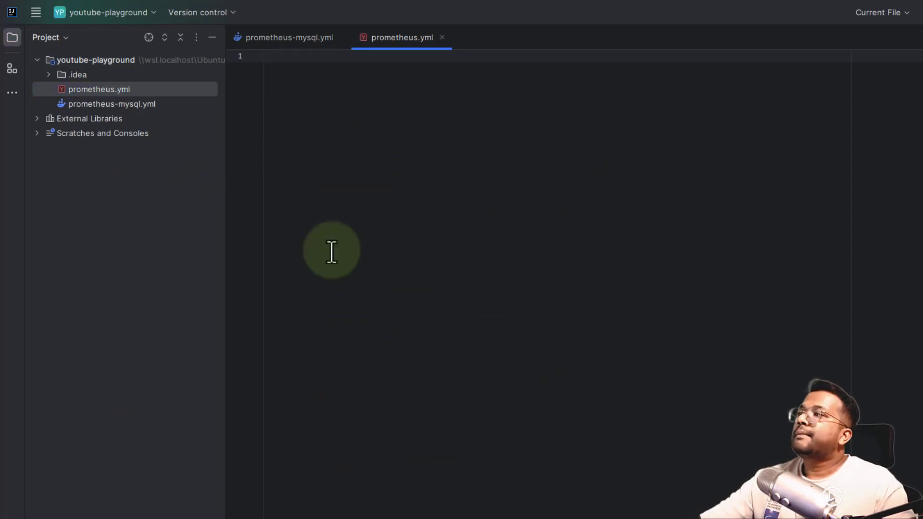
pyautogui.write('global:   scrape_interval: 2s  scrape_configs:   - job_name: prometheus     static_configs:       - targets:           - prometheus:9090    - job_name: mysql_exporter     static_configs:       - targets:           - 192.168.18.226:9104')
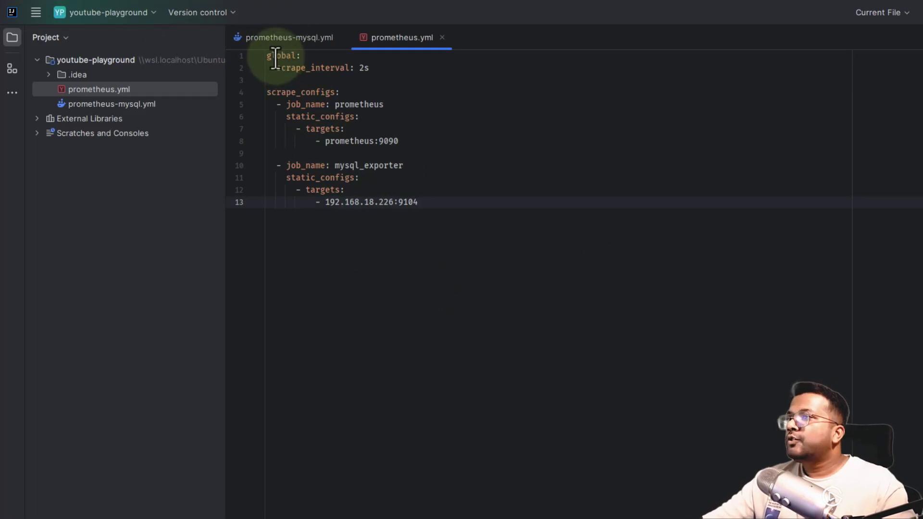
# - Review the 2s scrape interval and the prometheus and 192.168.18.226:9104 exporter targets
pyautogui.moveTo(297, 55); pyautogui.dragTo(275, 55)
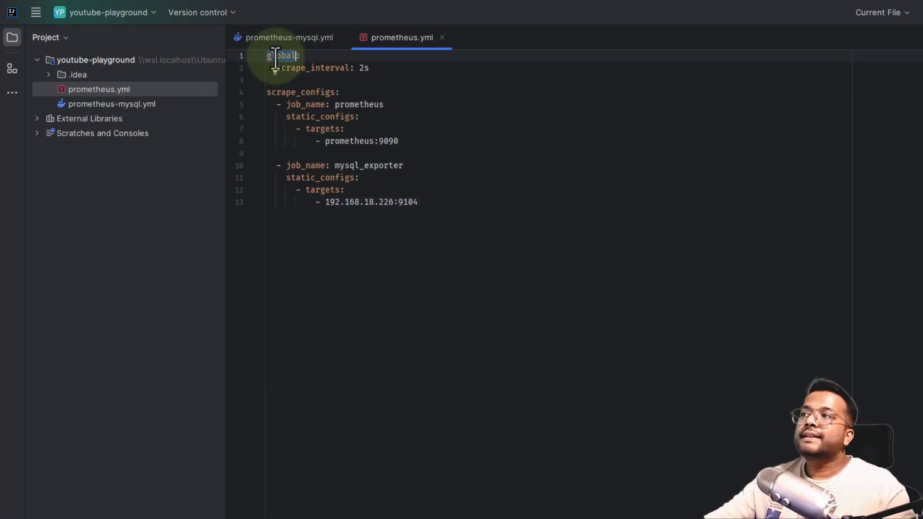
pyautogui.doubleClick(301, 68)
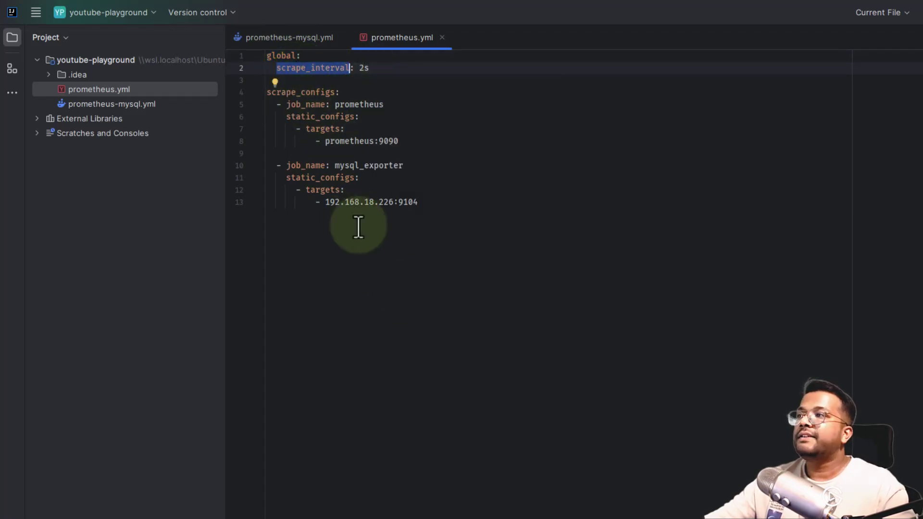
pyautogui.click(300, 91)
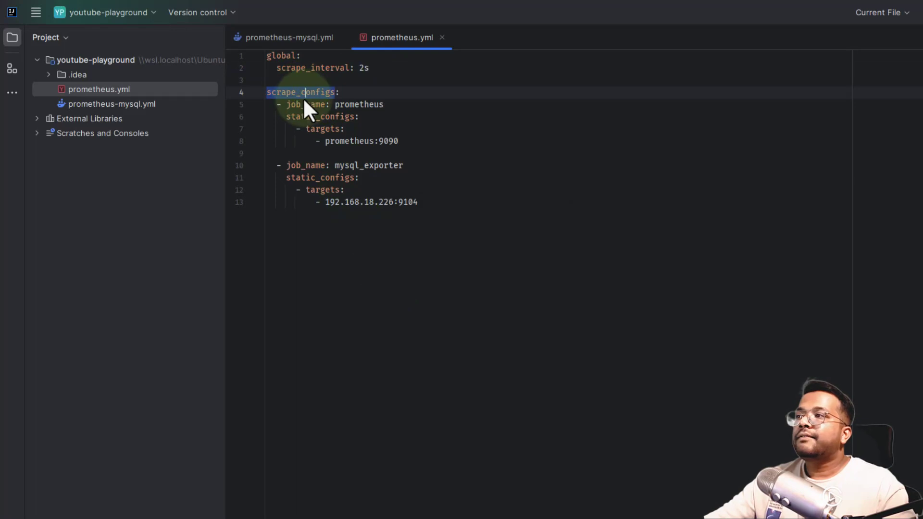
pyautogui.click(305, 107)
pyautogui.click(610, 474)
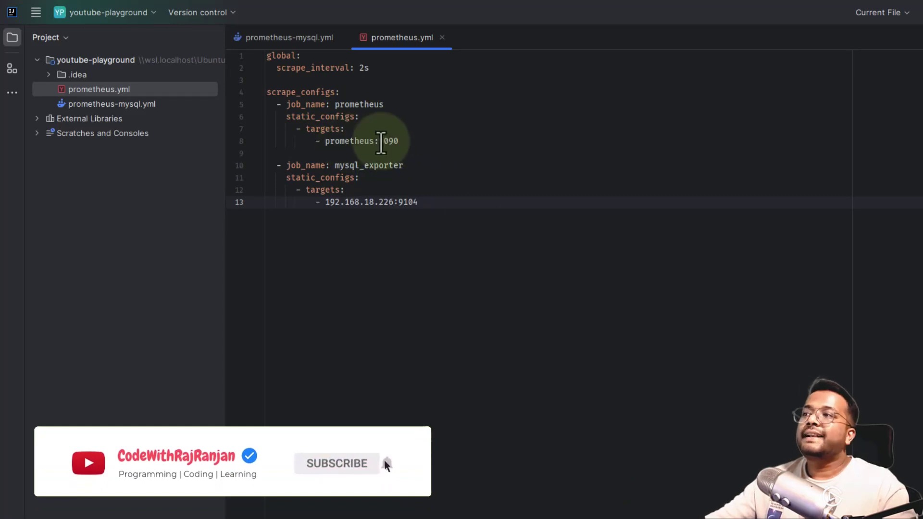
pyautogui.doubleClick(345, 142)
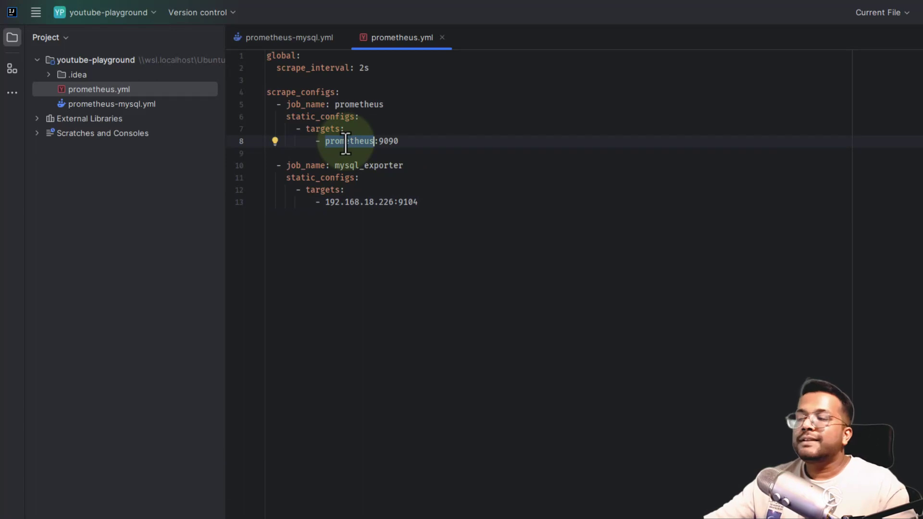
pyautogui.click(363, 202)
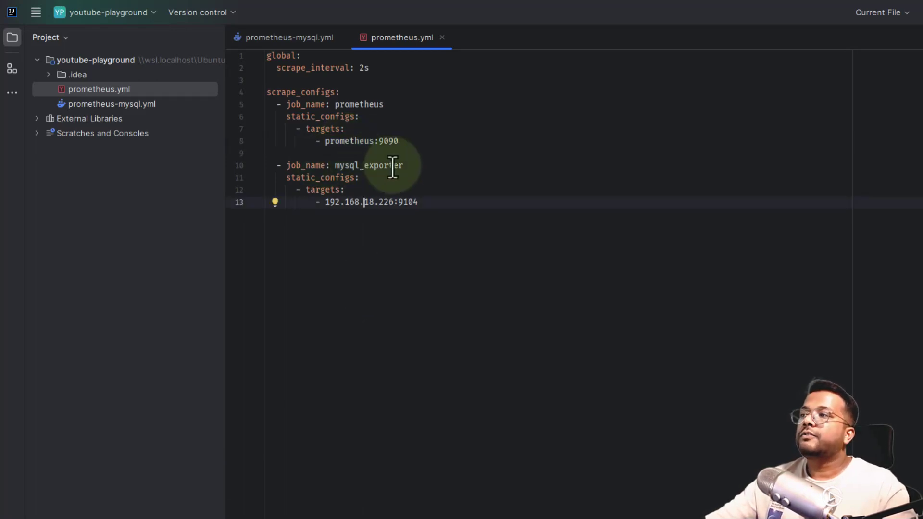
pyautogui.doubleClick(339, 202)
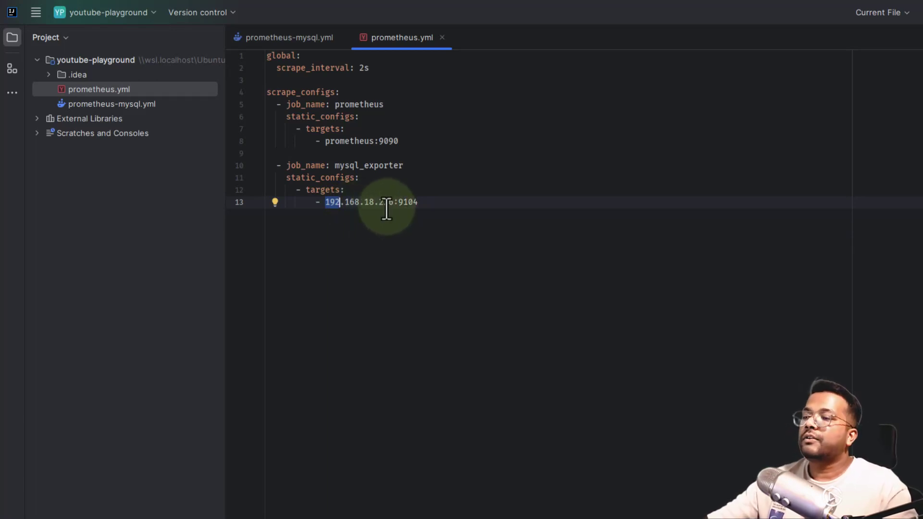
# - Run ifconfig to confirm eth0's address is 192.168.18.226, then return to IntelliJ
pyautogui.hotkey('alt', 'Tab')
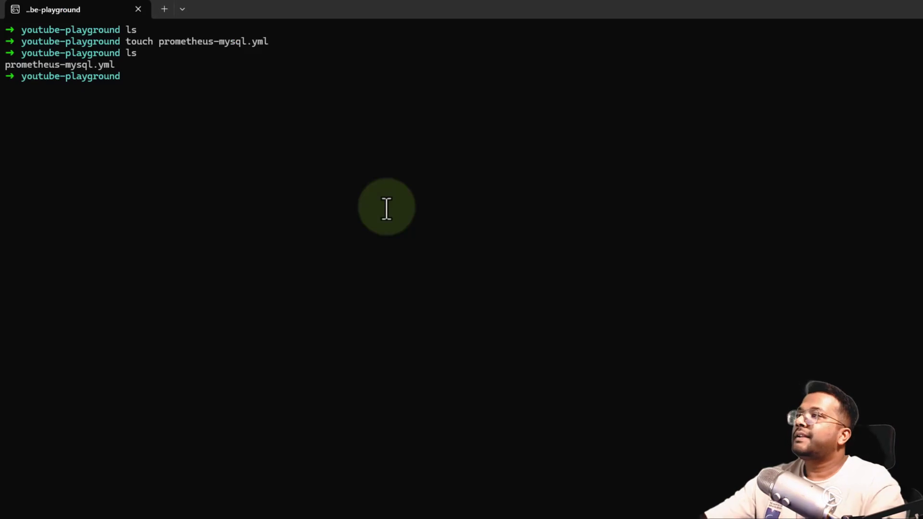
pyautogui.write('ifcongig')
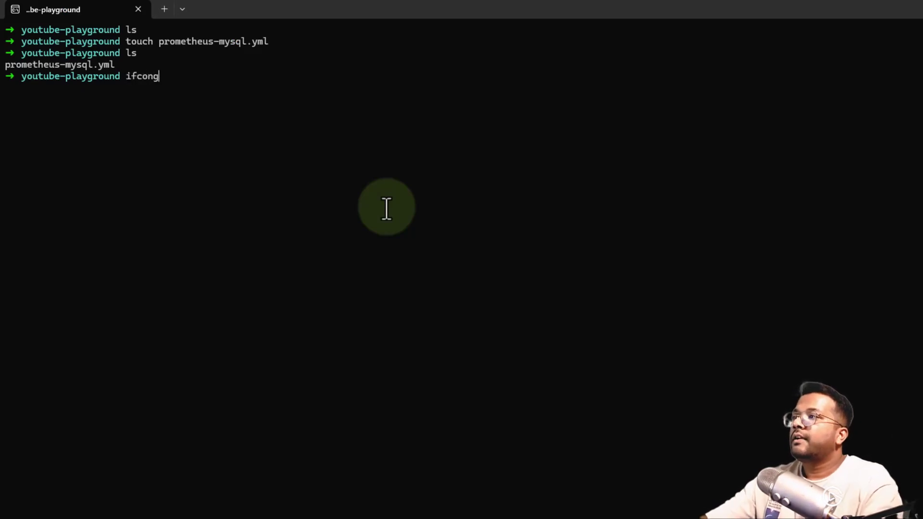
pyautogui.press('BackSpace')
pyautogui.press('BackSpace')
pyautogui.press('BackSpace')
pyautogui.write('fig')
pyautogui.press('Return')
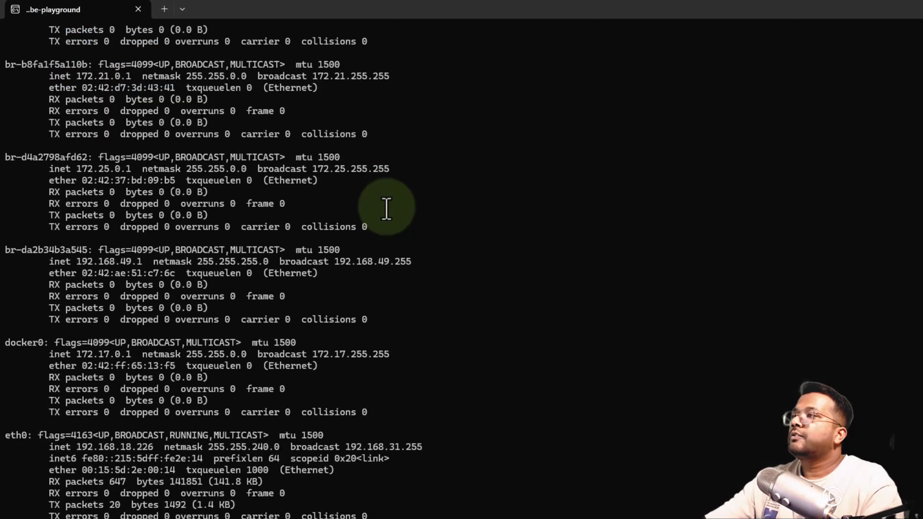
pyautogui.moveTo(6, 439); pyautogui.dragTo(9, 436)
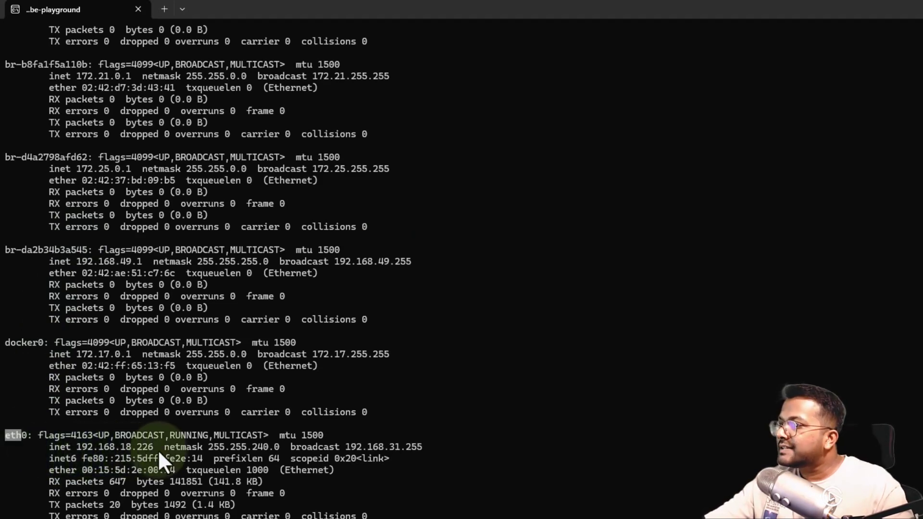
pyautogui.hotkey('alt', 'Tab')
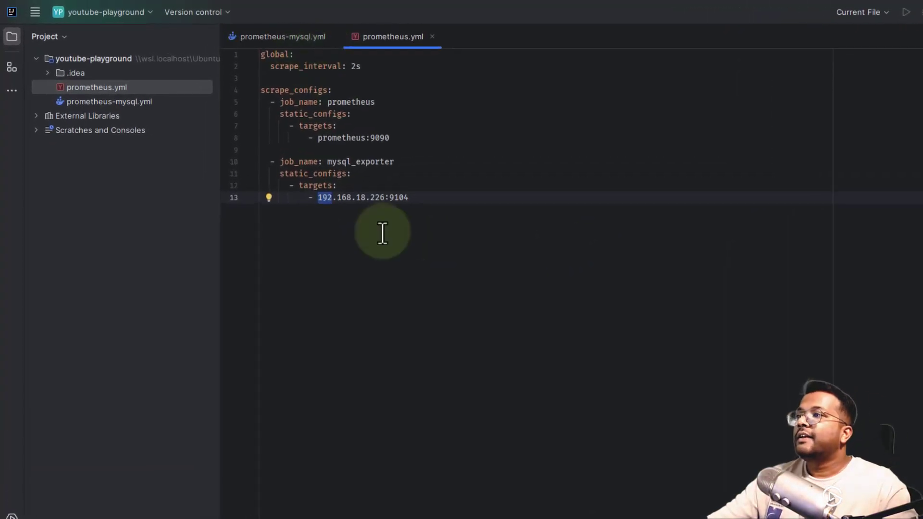
# - Create a new file named .my.cnf in the project root
pyautogui.click(88, 60)
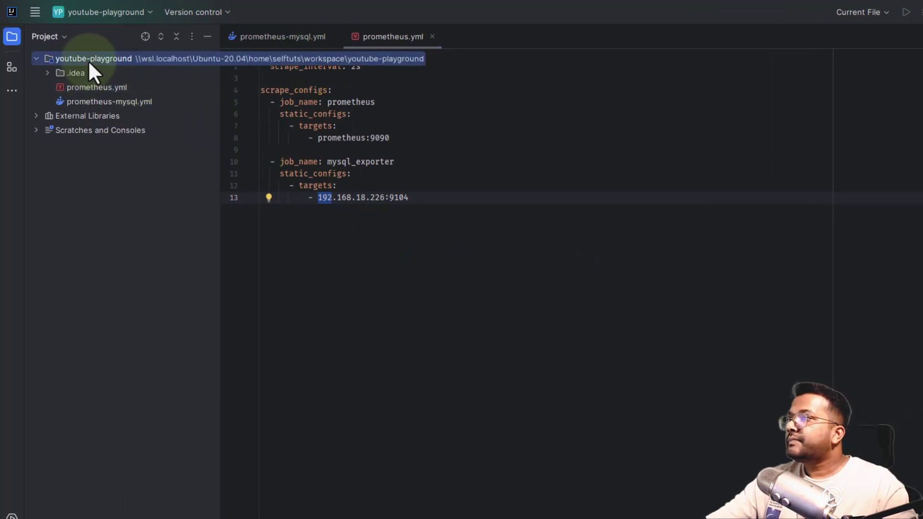
pyautogui.rightClick(89, 62)
pyautogui.moveTo(116, 68)
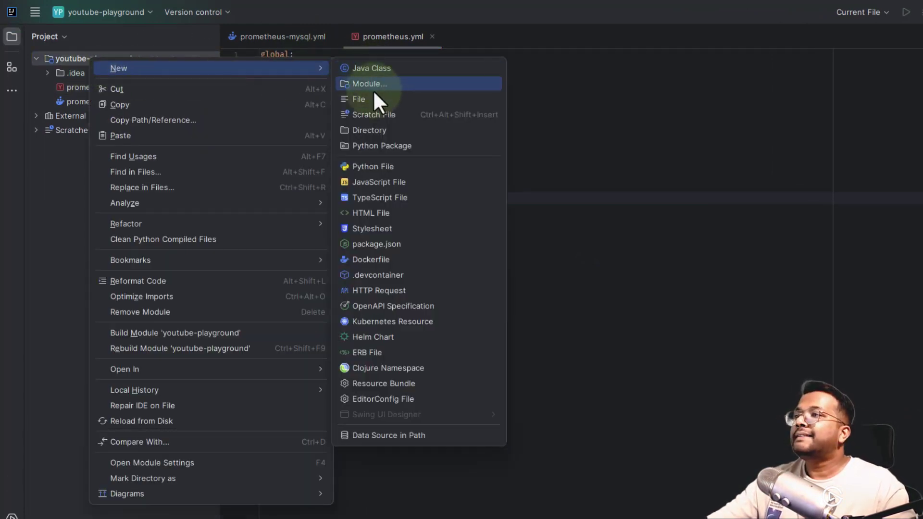
pyautogui.click(374, 96)
pyautogui.write('.my.c')
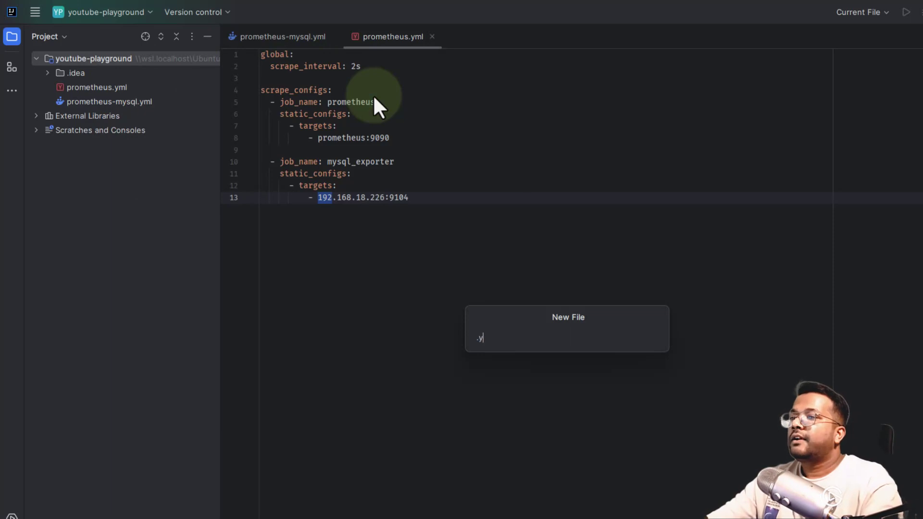
pyautogui.write('nf')
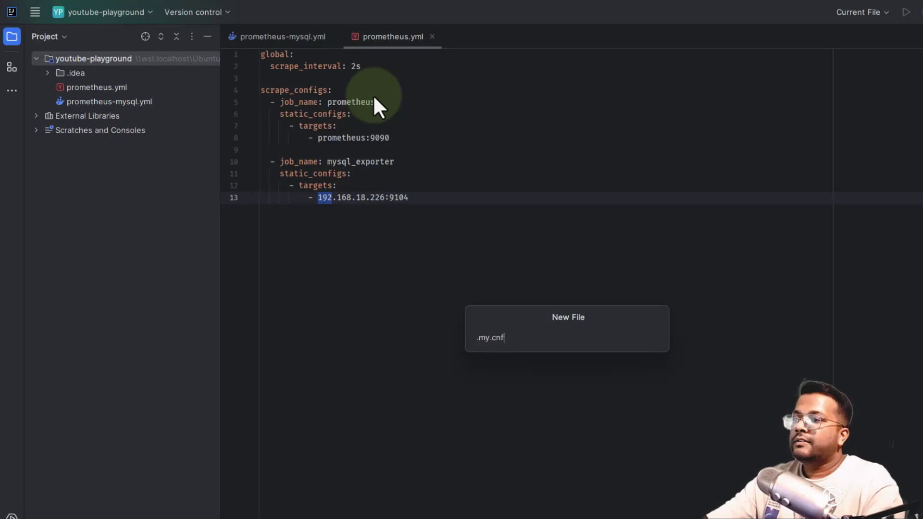
pyautogui.press('Return')
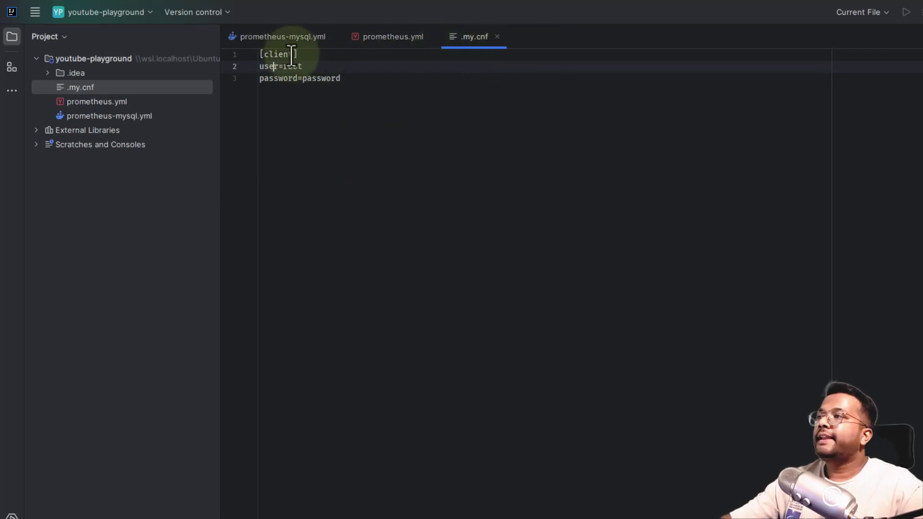
# - Check MYSQL_ROOT_PASSWORD in the compose file for the .my.cnf root credentials
pyautogui.click(289, 53)
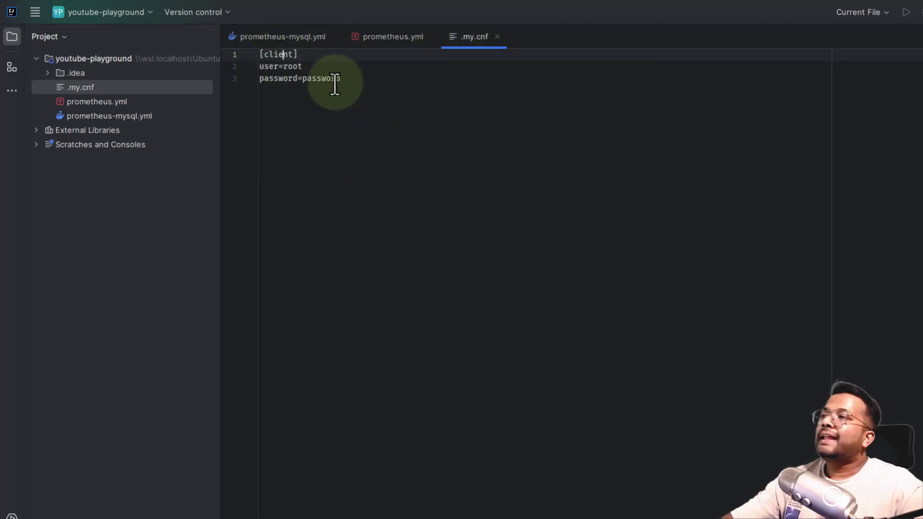
pyautogui.click(298, 38)
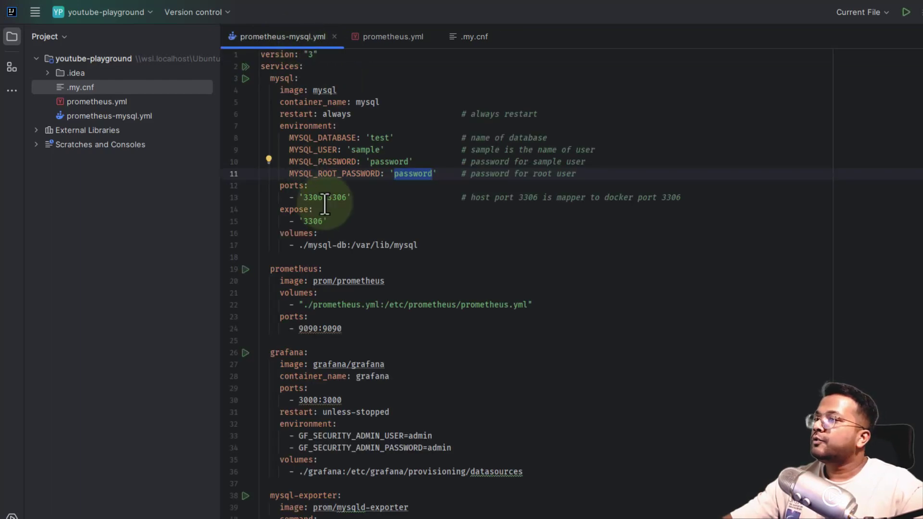
pyautogui.doubleClick(332, 174)
pyautogui.doubleClick(413, 174)
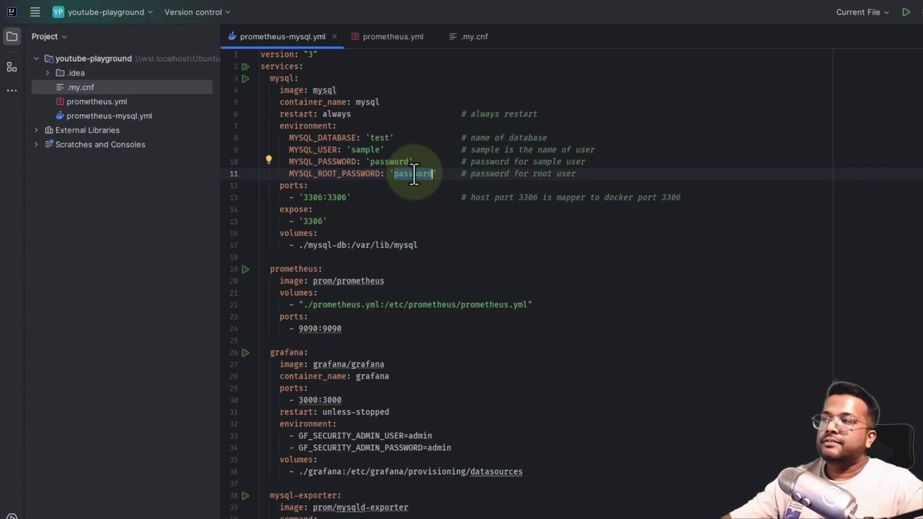
pyautogui.click(474, 35)
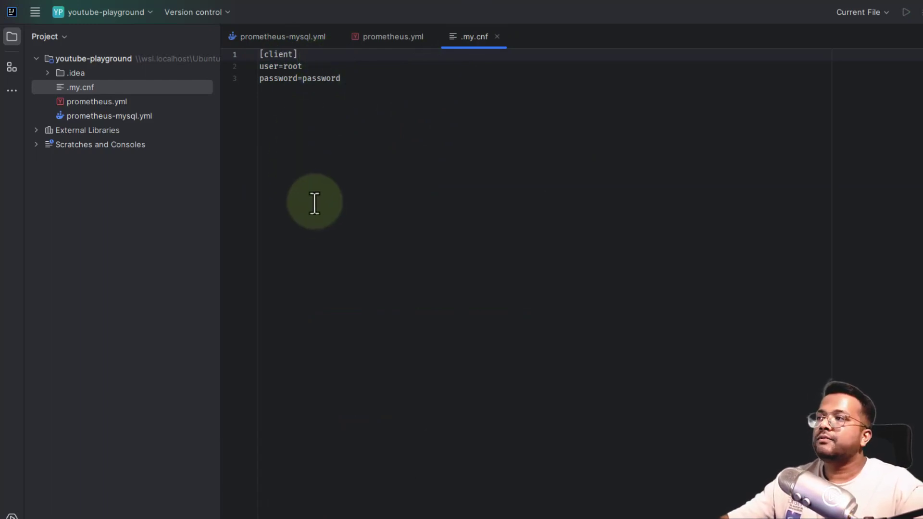
pyautogui.click(274, 36)
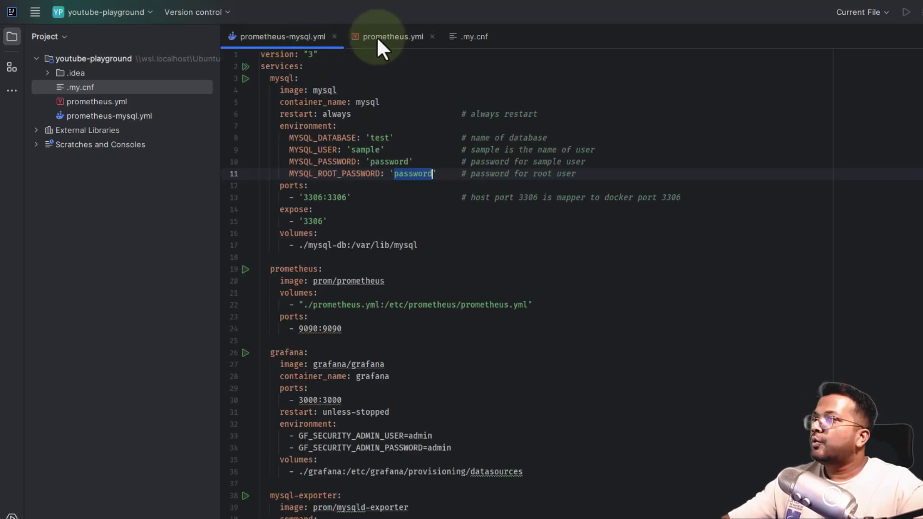
pyautogui.click(376, 36)
pyautogui.click(288, 36)
pyautogui.click(366, 36)
pyautogui.click(458, 34)
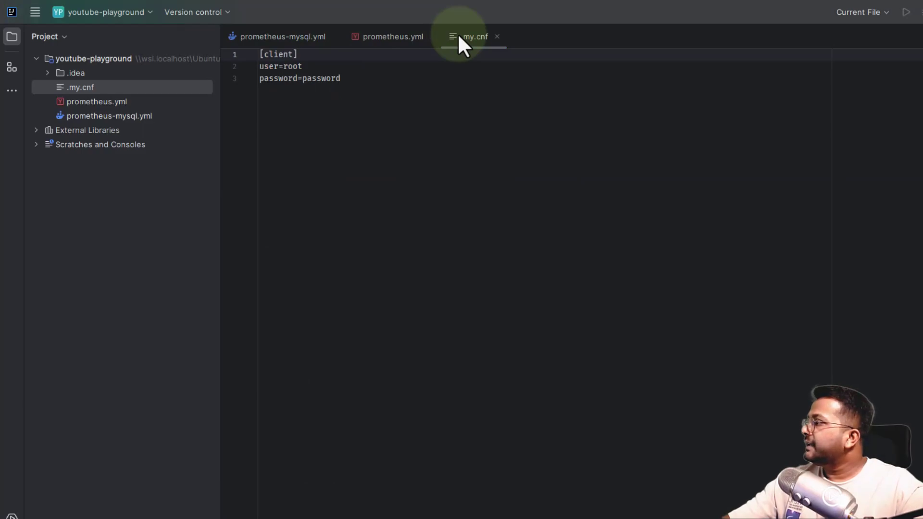
pyautogui.hotkey('alt', 'Tab')
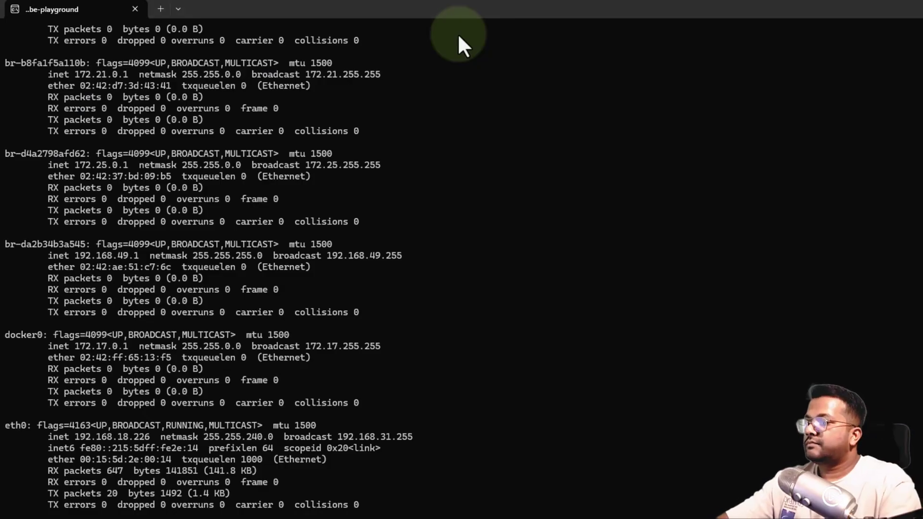
# - Clear the terminal and run docker ps and docker ps -a to confirm no containers exist
pyautogui.hotkey('ctrl', 'l')
pyautogui.write('docker ps')
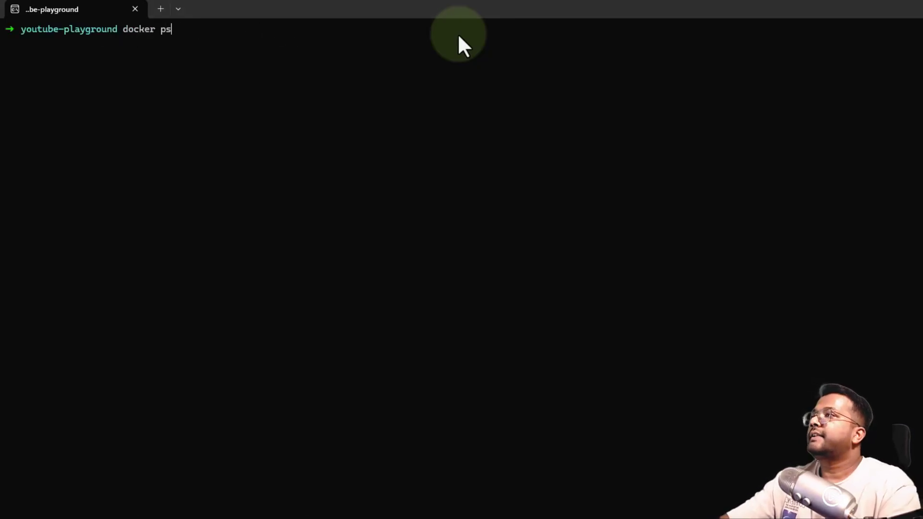
pyautogui.press('Return')
pyautogui.write('docker ps -a')
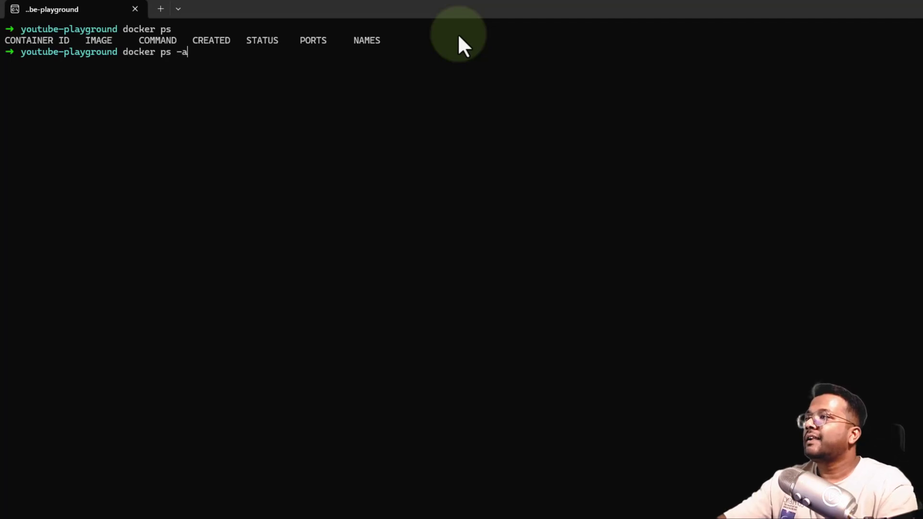
pyautogui.press('Return')
# - List the project files with ls and ls -la to include hidden .my.cnf
pyautogui.write('docker')
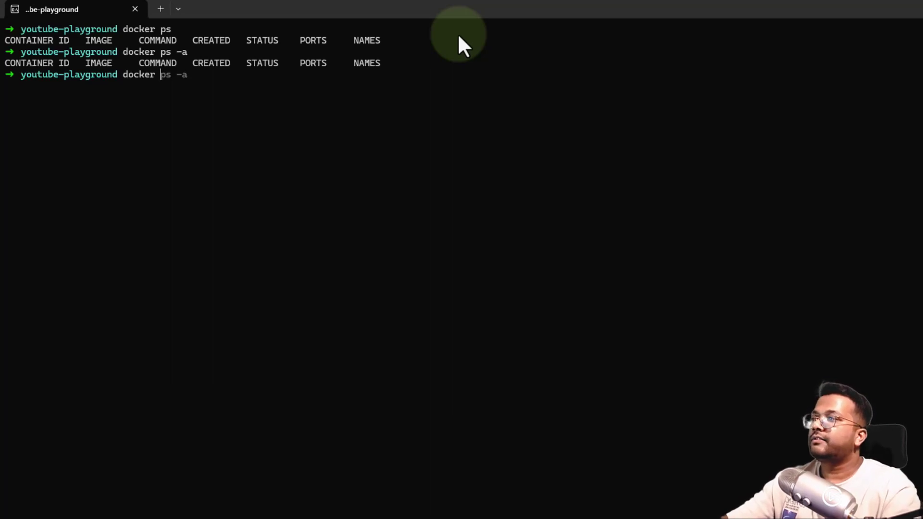
pyautogui.press('BackSpace')
pyautogui.press('BackSpace')
pyautogui.press('BackSpace')
pyautogui.press('BackSpace')
pyautogui.press('BackSpace')
pyautogui.press('BackSpace')
pyautogui.press('BackSpace')
pyautogui.write('ls')
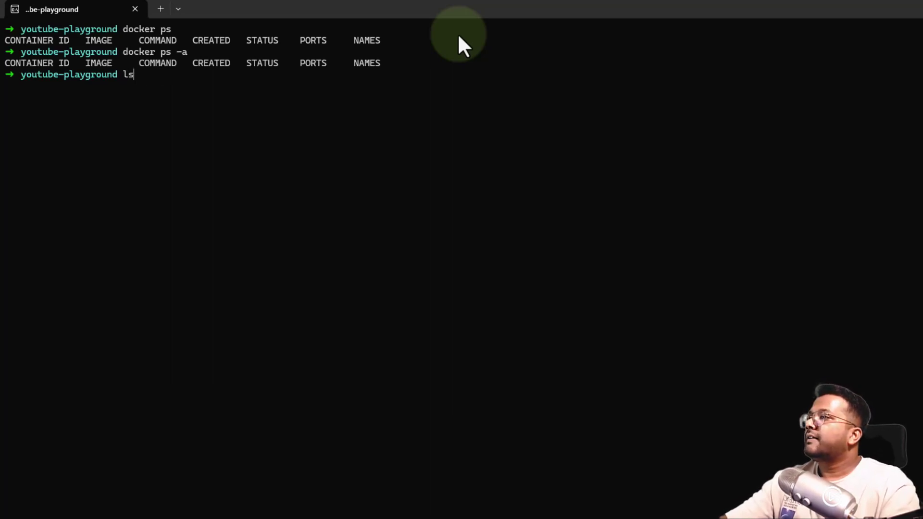
pyautogui.press('Return')
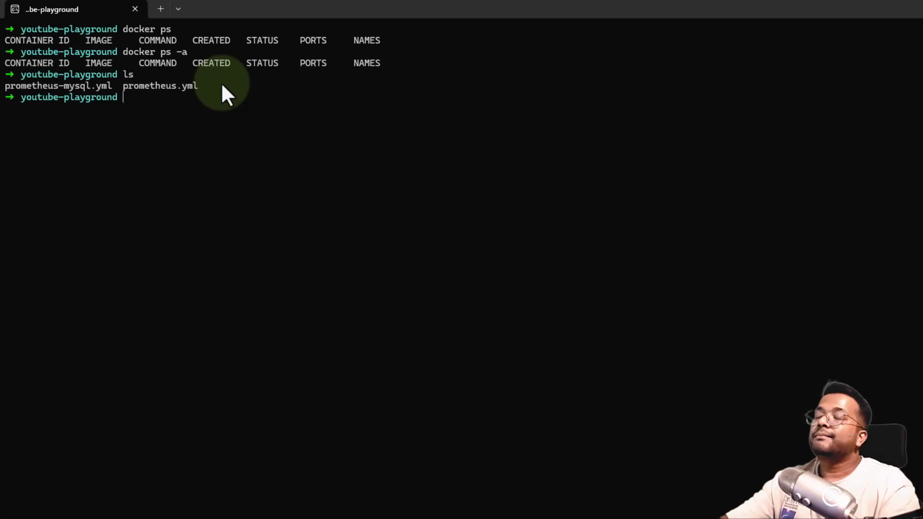
pyautogui.write('ls -la')
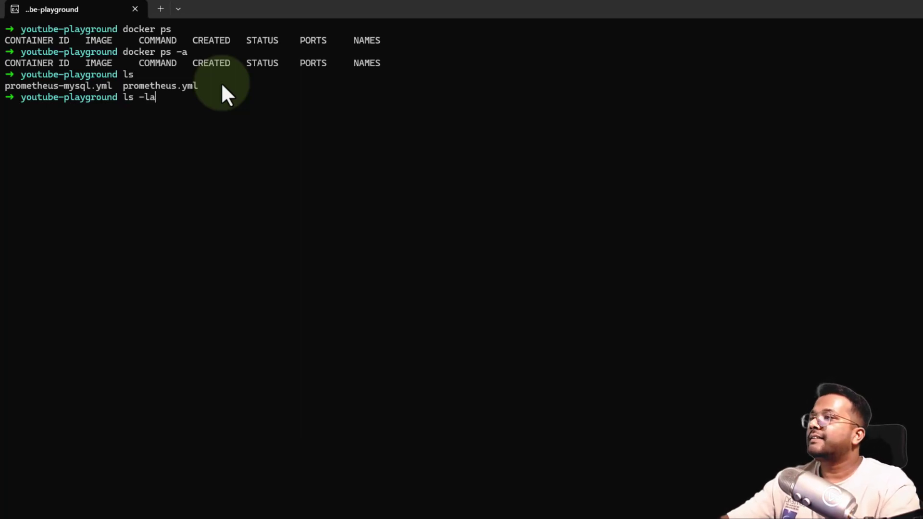
pyautogui.press('Return')
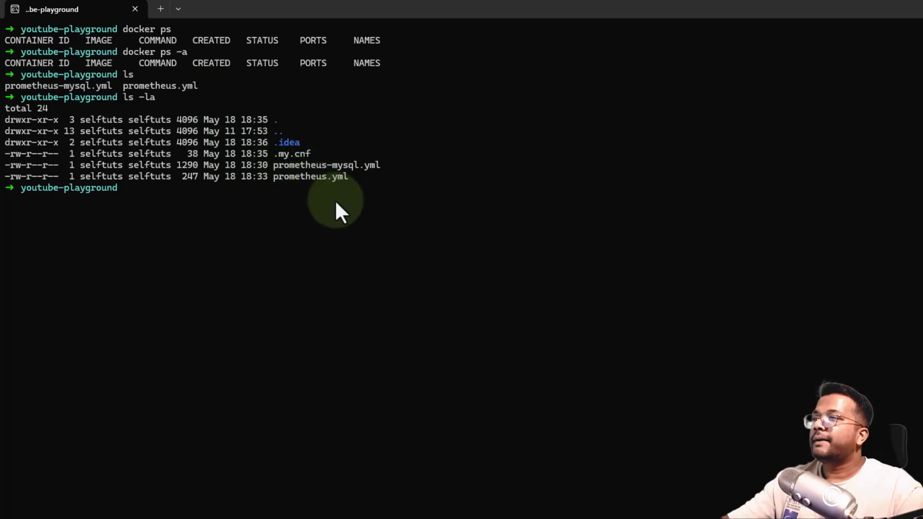
# - Enter docker-compose -f prometheus-mysql.yml, completing the compose file name with Tab
pyautogui.write('docker-co')
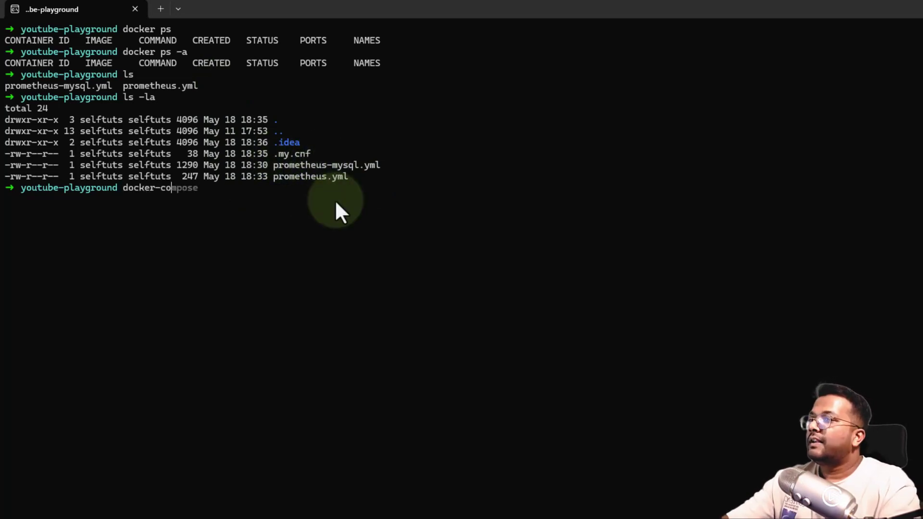
pyautogui.write('mpose -f ')
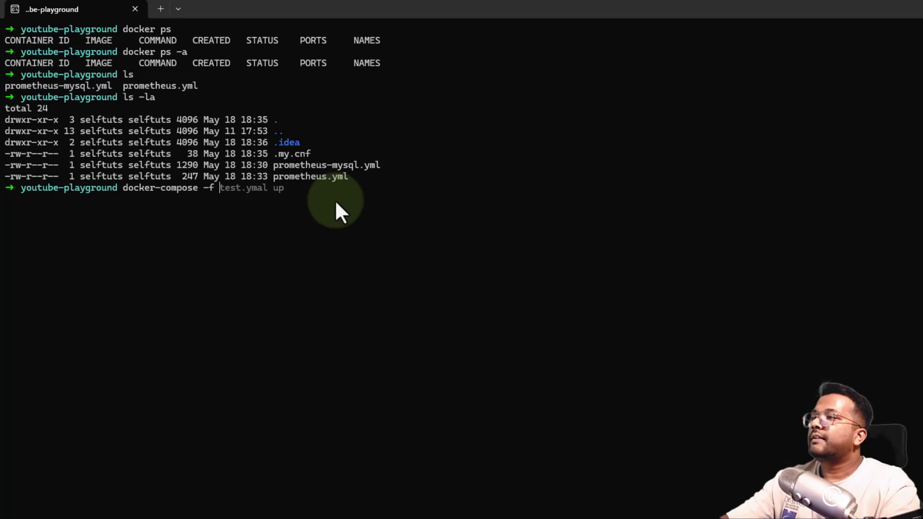
pyautogui.write('prometheus-m')
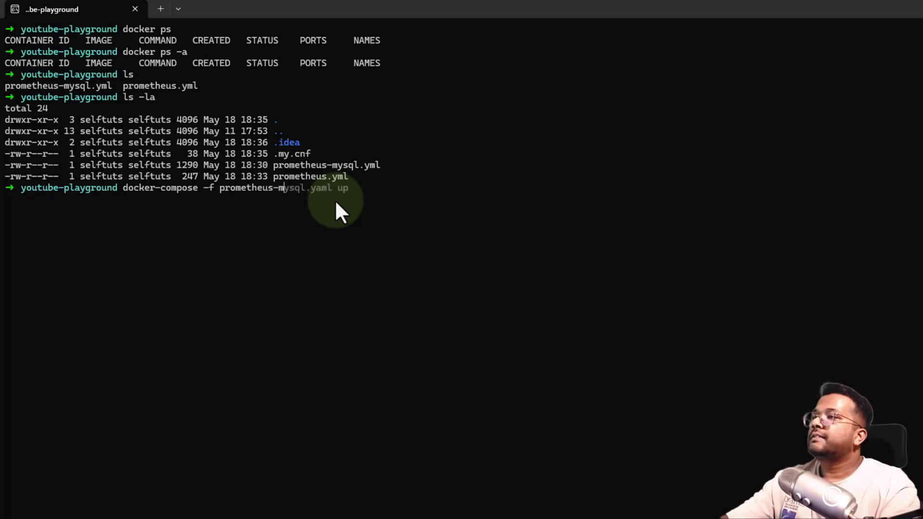
pyautogui.press('Tab')
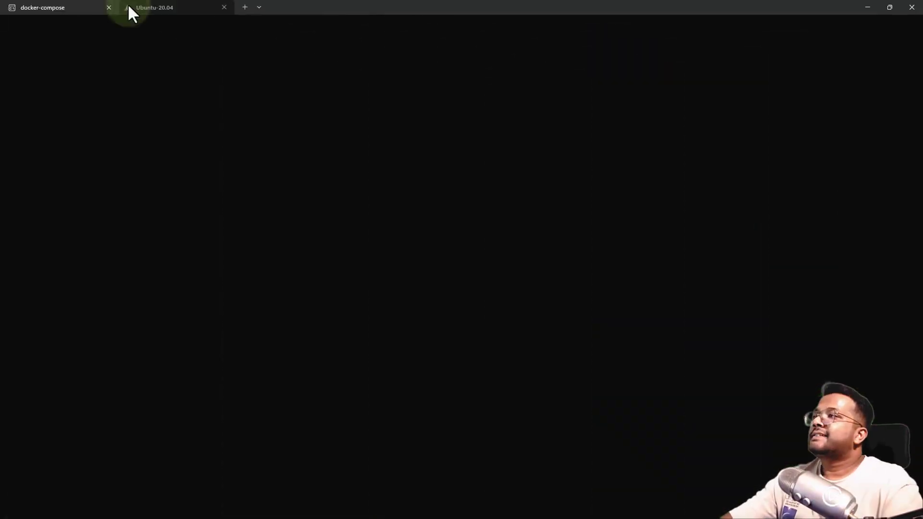
# - Run docker ps to confirm all four stack containers are up, then open a new browser tab
pyautogui.write('dc')
pyautogui.write('doc')
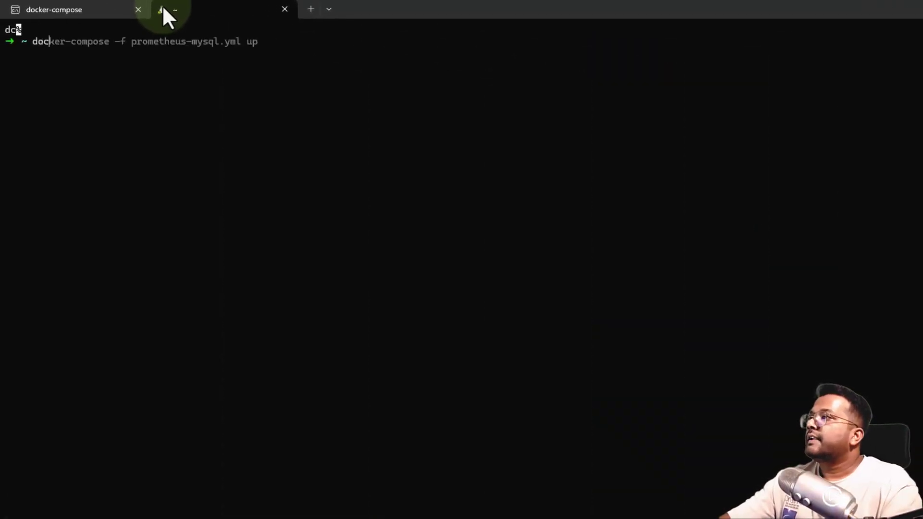
pyautogui.write('ker ps')
pyautogui.press('Return')
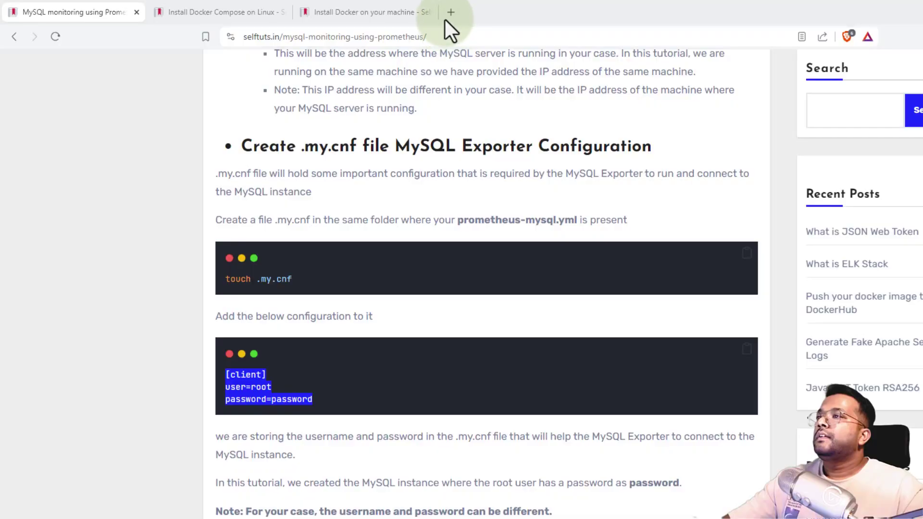
pyautogui.click(446, 16)
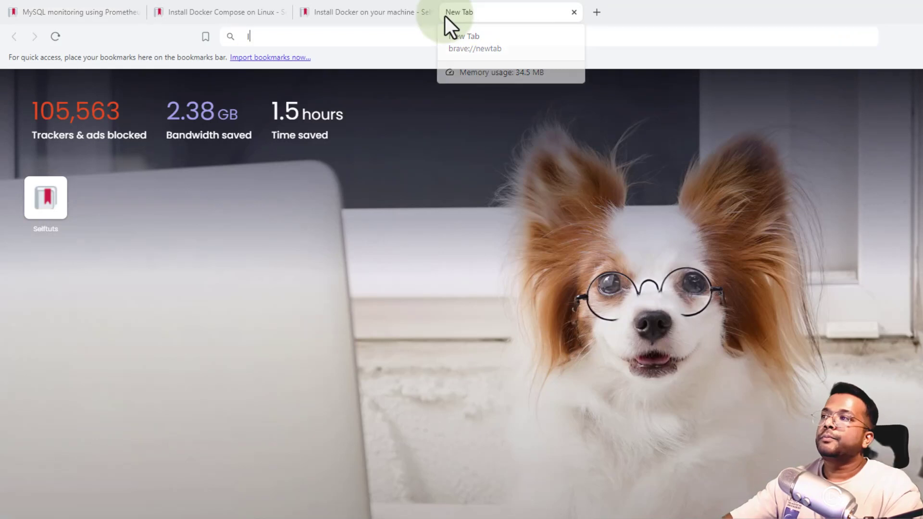
# - Load the Prometheus page at localhost:9090
pyautogui.write('local')
pyautogui.press('BackSpace')
pyautogui.press('BackSpace')
pyautogui.press('BackSpace')
pyautogui.press('BackSpace')
pyautogui.write('ocal')
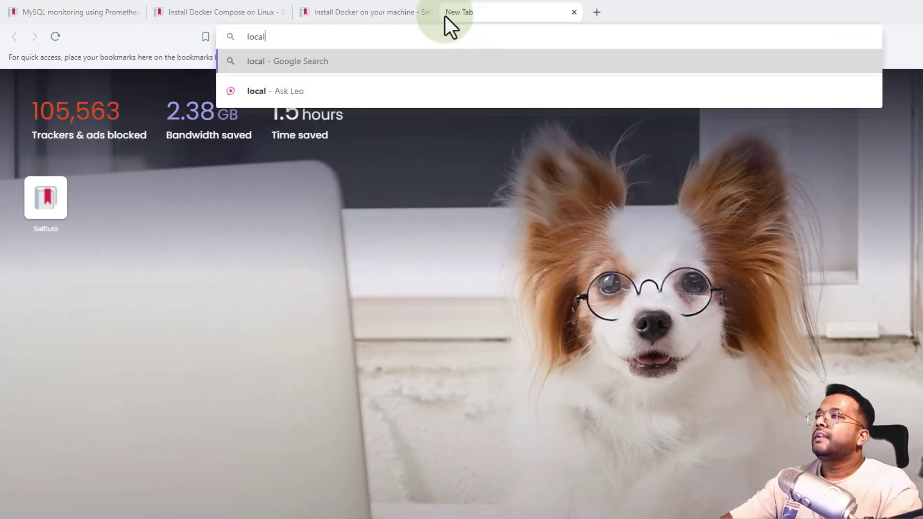
pyautogui.write('host:9090')
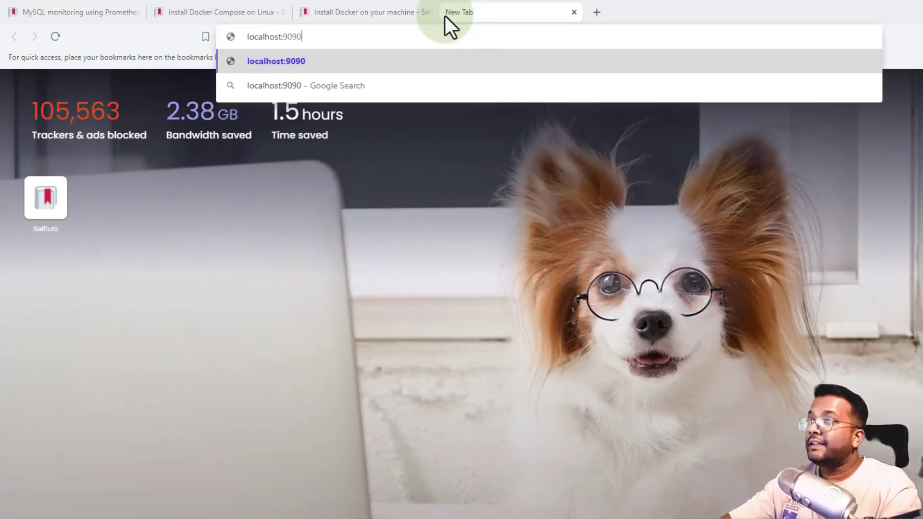
pyautogui.press('Return')
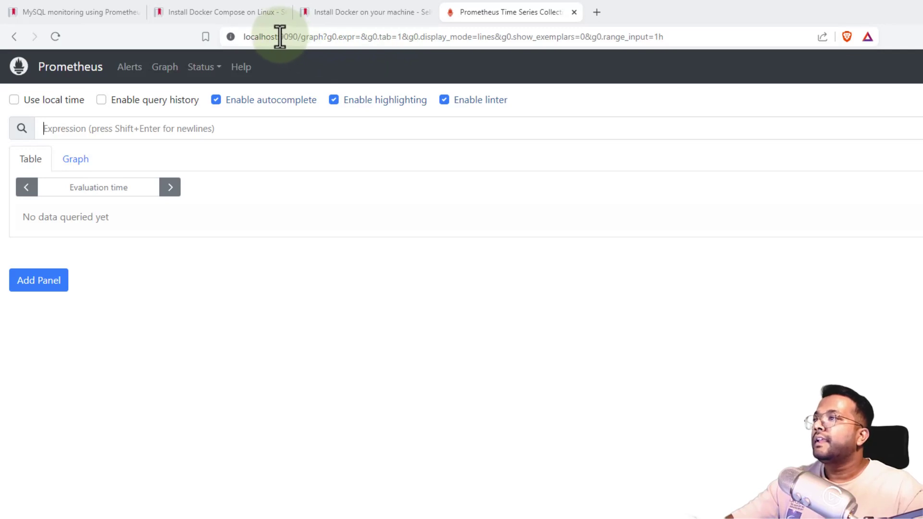
# - Try localhost:3030, then correct the port to reach Grafana at localhost:3000
pyautogui.moveTo(280, 37); pyautogui.dragTo(755, 51)
pyautogui.write('3030')
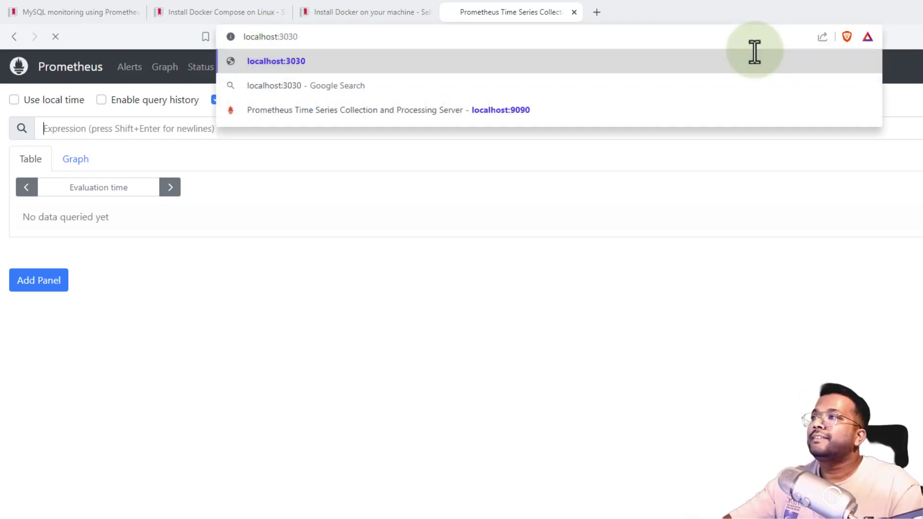
pyautogui.press('Return')
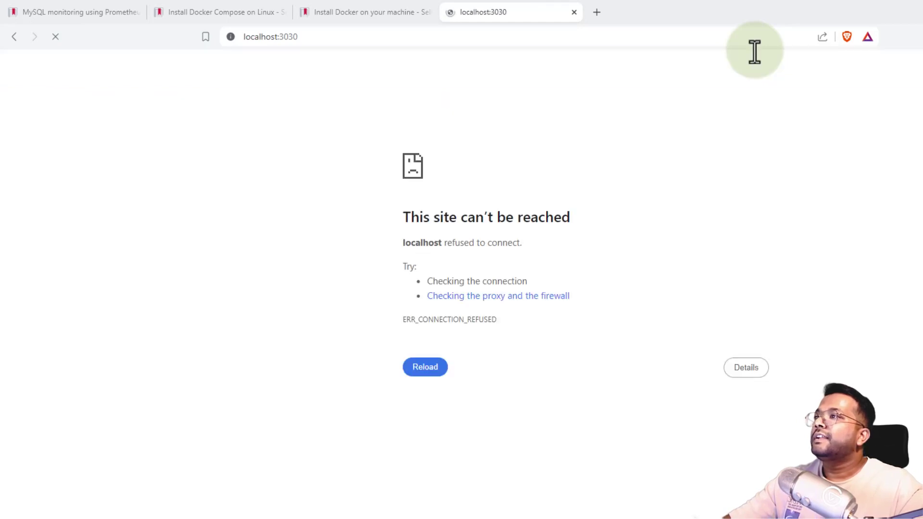
pyautogui.click(293, 36)
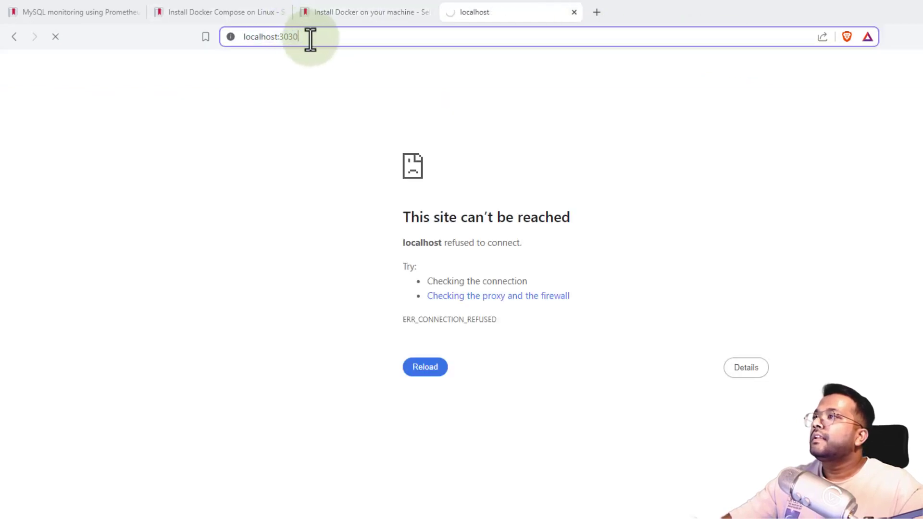
pyautogui.press('BackSpace')
pyautogui.press('BackSpace')
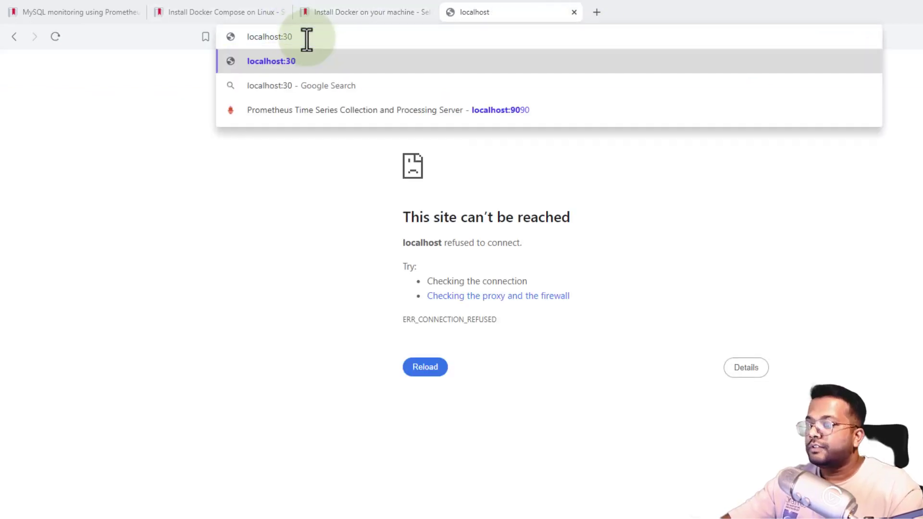
pyautogui.write('00')
pyautogui.press('Return')
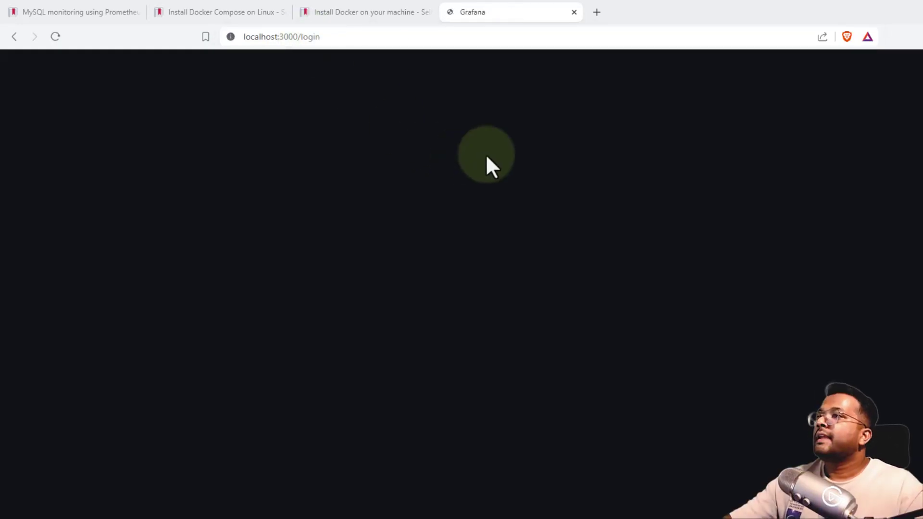
# - Look up the Grafana admin username and password in the compose file
pyautogui.click(533, 356)
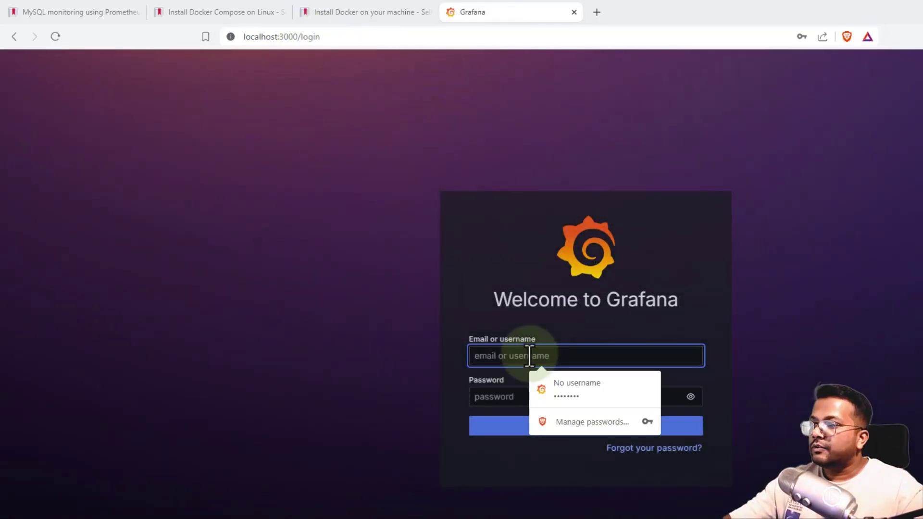
pyautogui.click(554, 383)
pyautogui.click(507, 356)
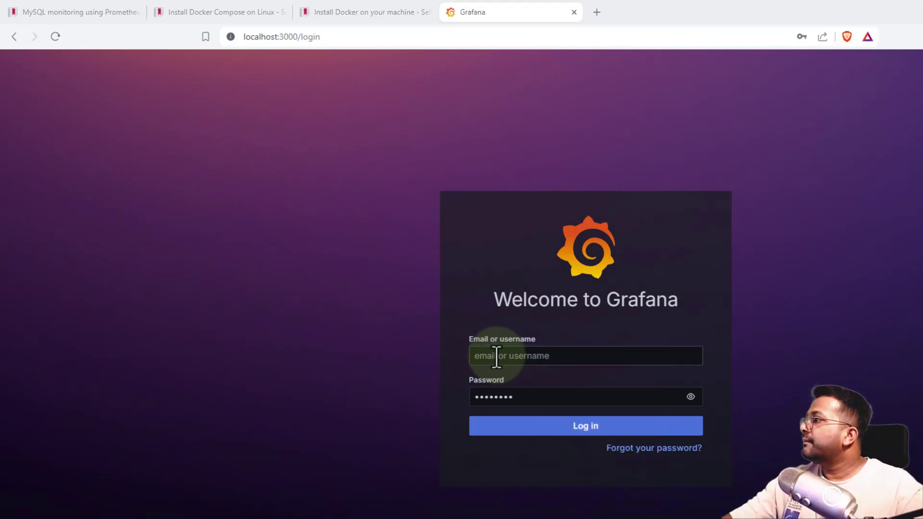
pyautogui.hotkey('alt', 'Tab')
pyautogui.click(272, 37)
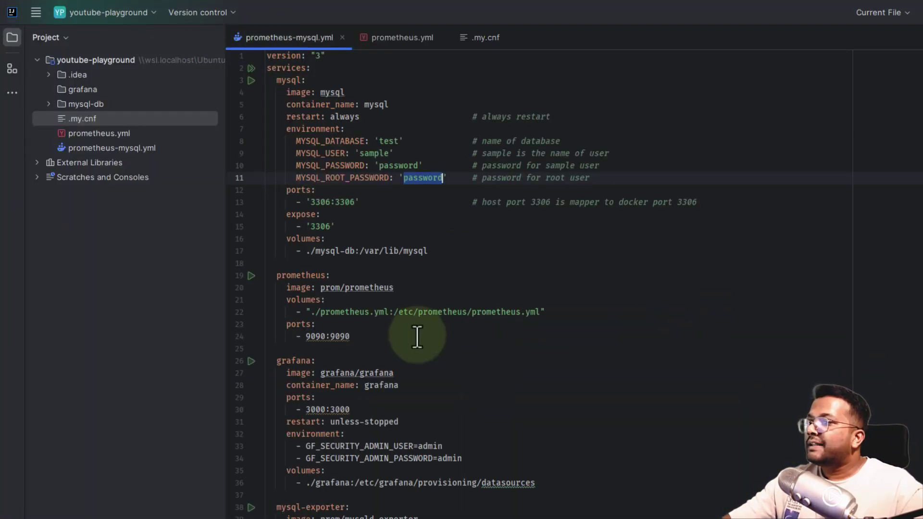
pyautogui.scroll(-3, 417, 337)
pyautogui.doubleClick(430, 387)
pyautogui.click(449, 399)
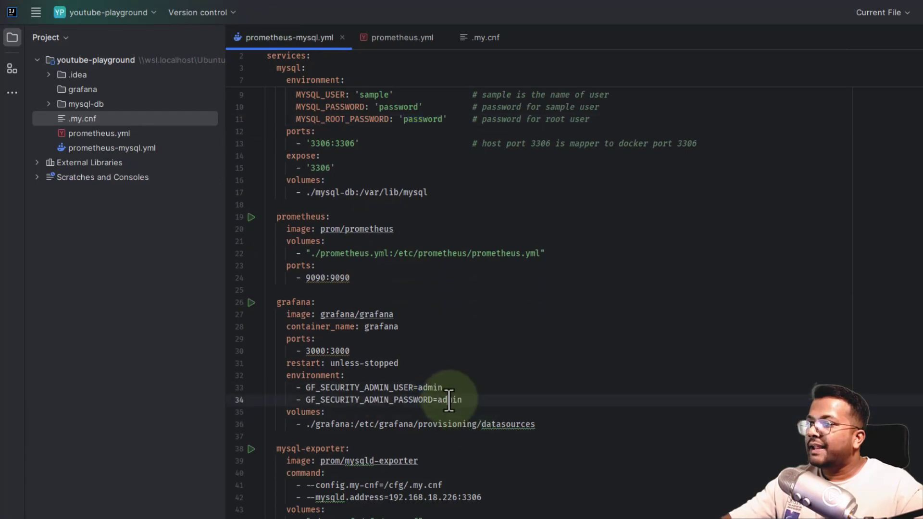
pyautogui.doubleClick(448, 399)
pyautogui.hotkey('alt', 'Tab')
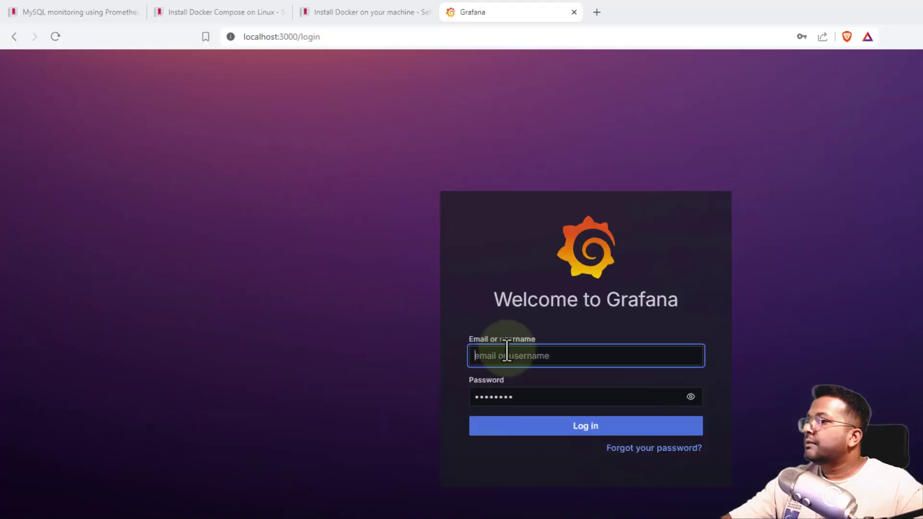
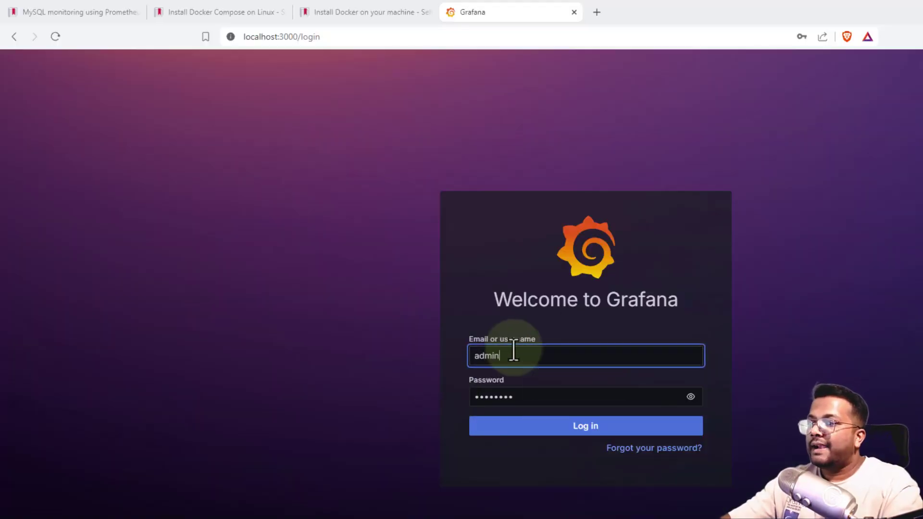
# - Log in to Grafana as admin with the configured password
pyautogui.press('Tab')
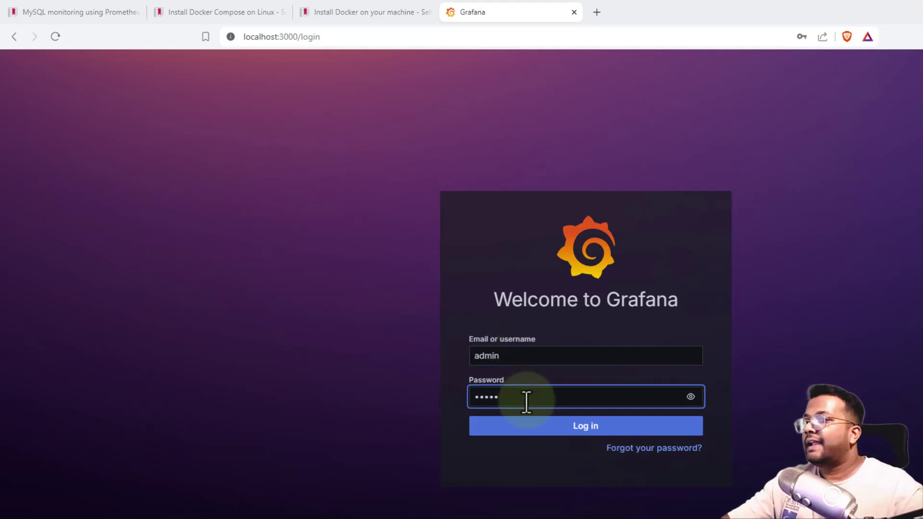
pyautogui.click(525, 429)
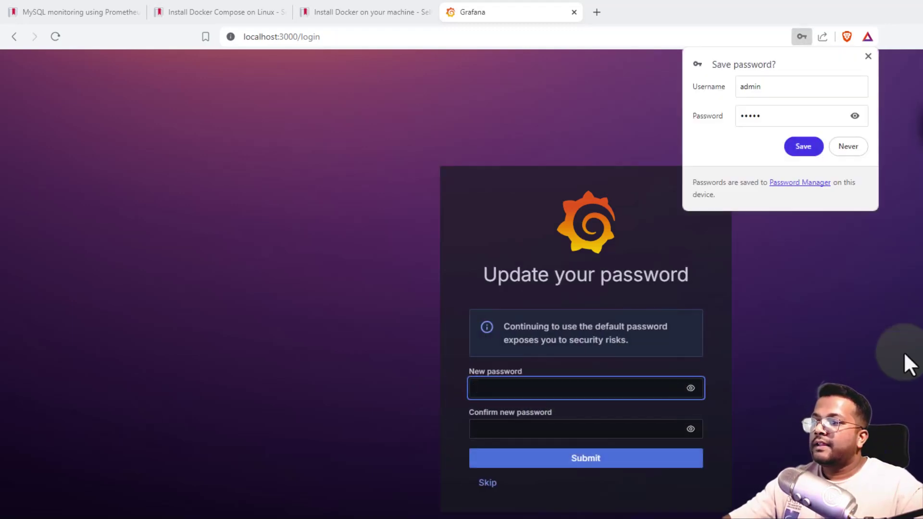
# - Enter and confirm a new admin password to reach the Welcome page
pyautogui.click(501, 393)
pyautogui.write('password')
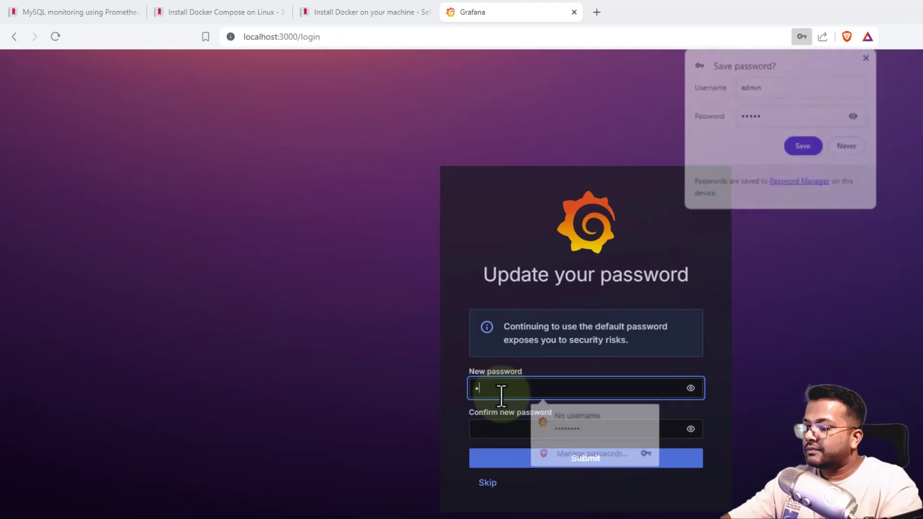
pyautogui.press('Tab')
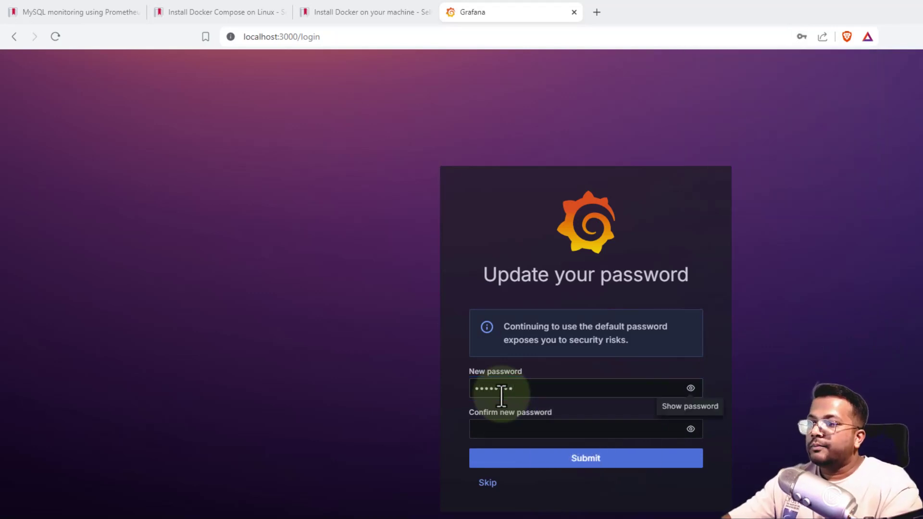
pyautogui.press('Tab')
pyautogui.write('pass')
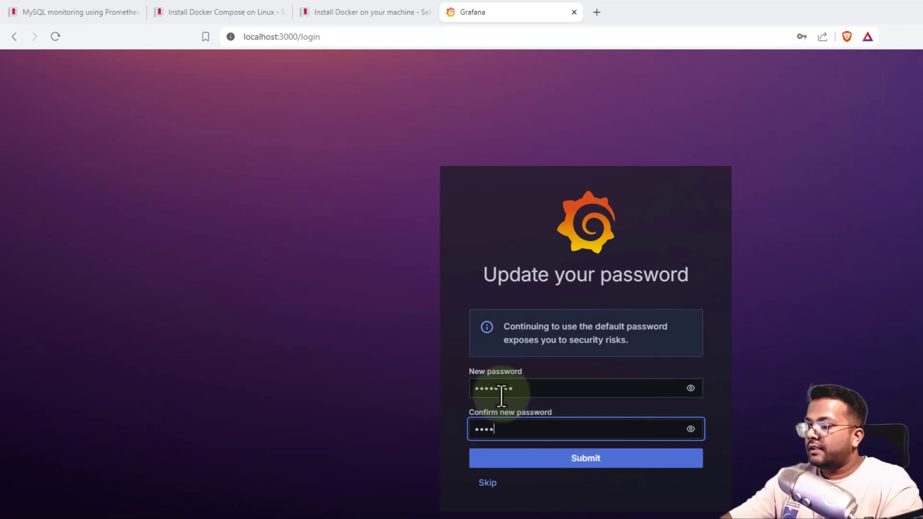
pyautogui.write('word')
pyautogui.press('Return')
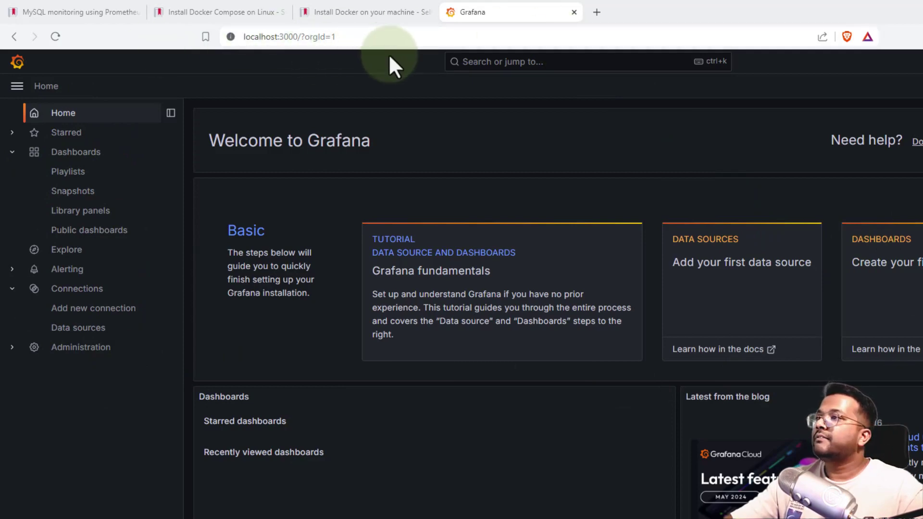
# - Open the MySQL exporter at localhost:9104 and scroll through its raw metrics
pyautogui.click(596, 13)
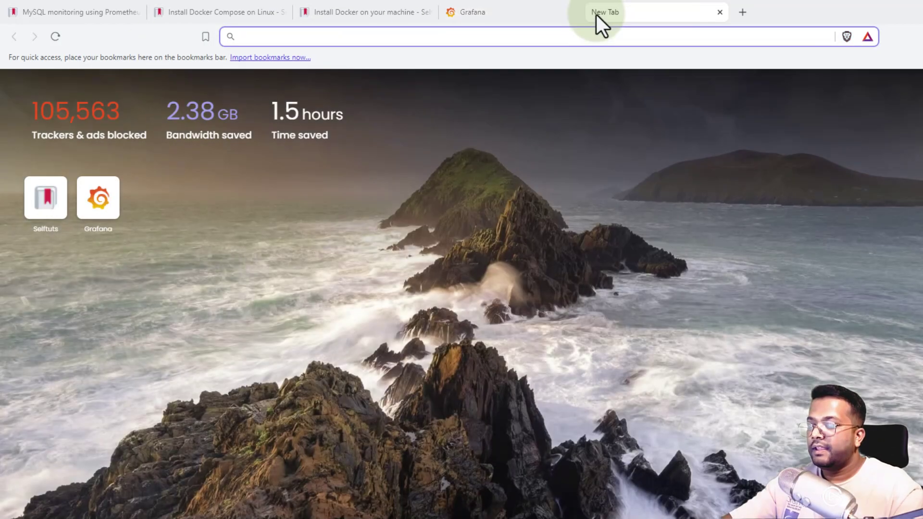
pyautogui.write('localhost:')
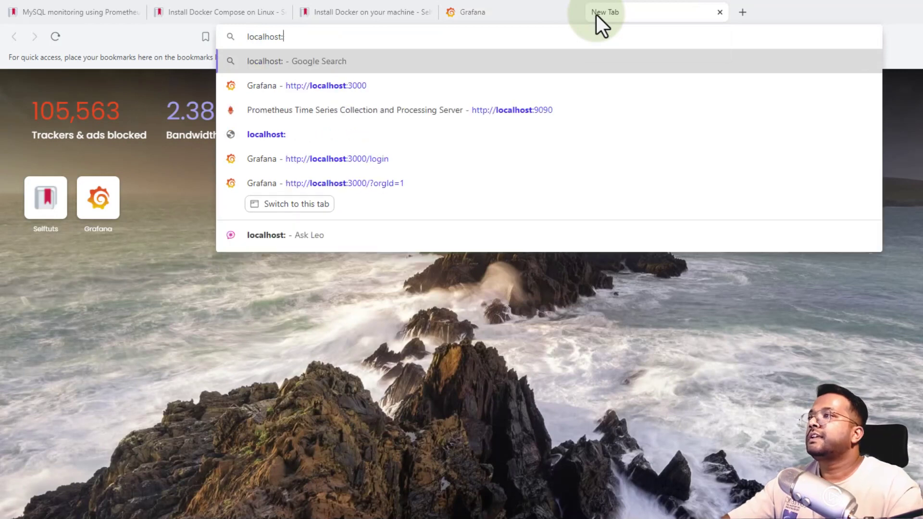
pyautogui.write('9104')
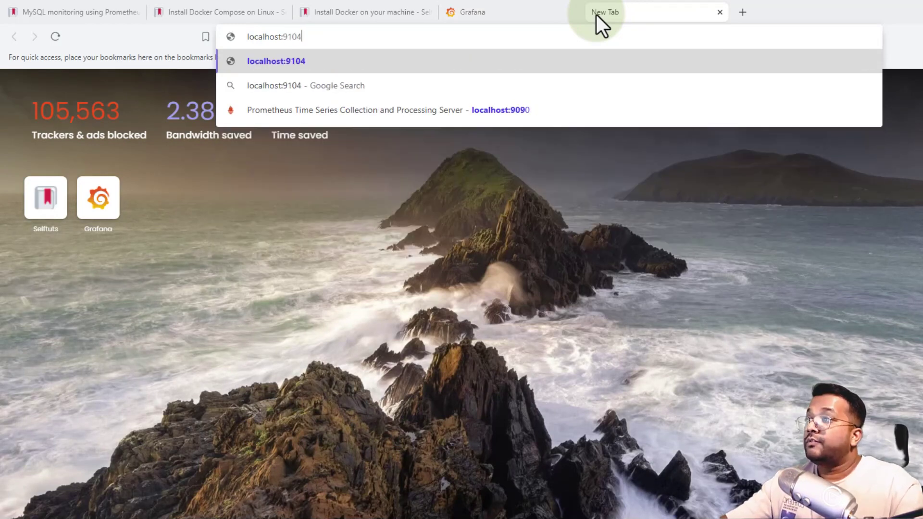
pyautogui.press('Return')
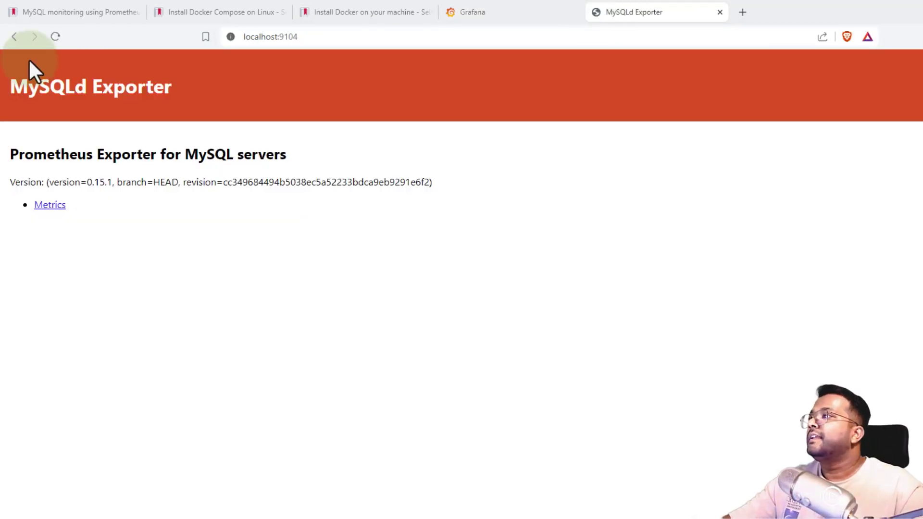
pyautogui.click(50, 204)
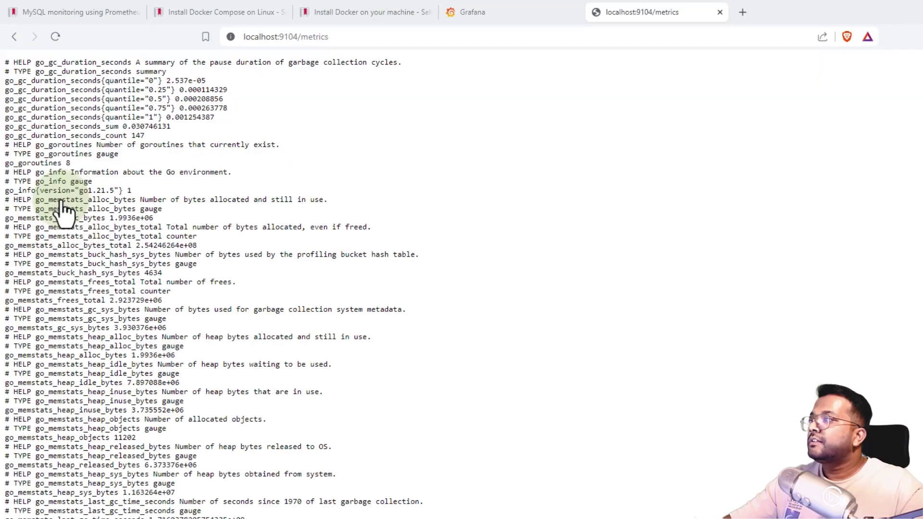
pyautogui.scroll(-20, 62, 209)
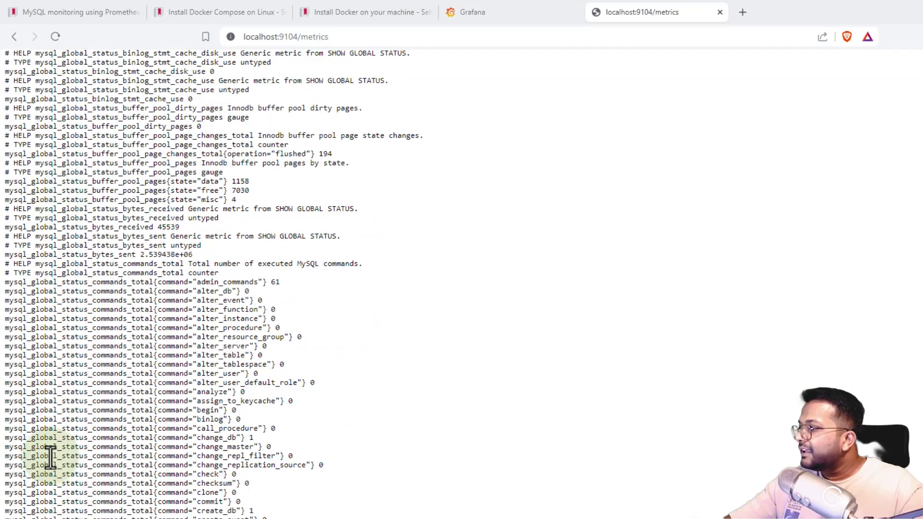
pyautogui.scroll(-8, 66, 356)
pyautogui.scroll(-10, 124, 430)
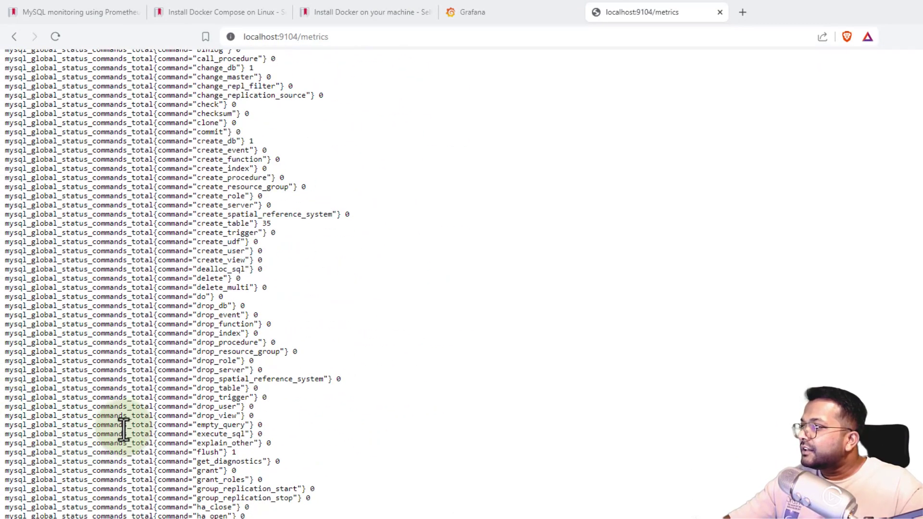
pyautogui.scroll(-5, 124, 430)
pyautogui.moveTo(6, 435); pyautogui.dragTo(175, 440)
pyautogui.scroll(20, 104, 238)
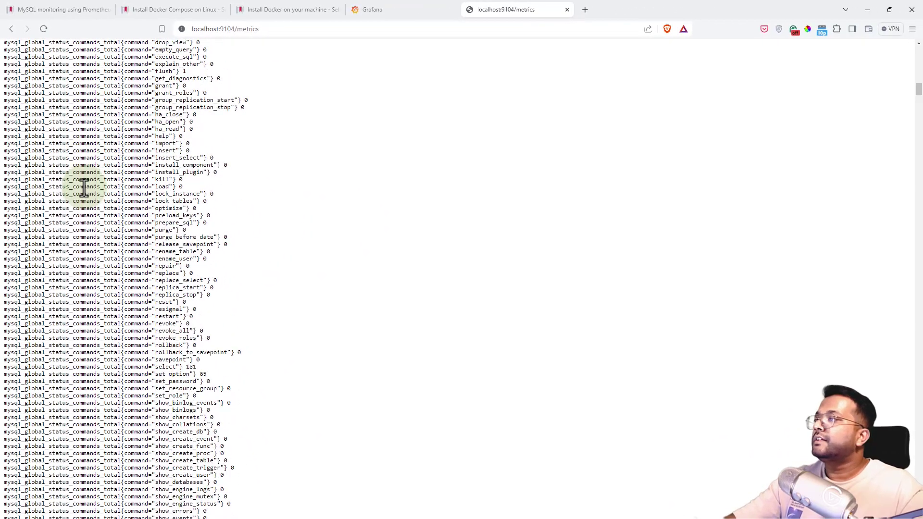
pyautogui.scroll(2, 84, 187)
# - Show the architecture diagram, revisit the metrics, then bring up the terminal's docker ps tab
pyautogui.hotkey('alt', 'Tab')
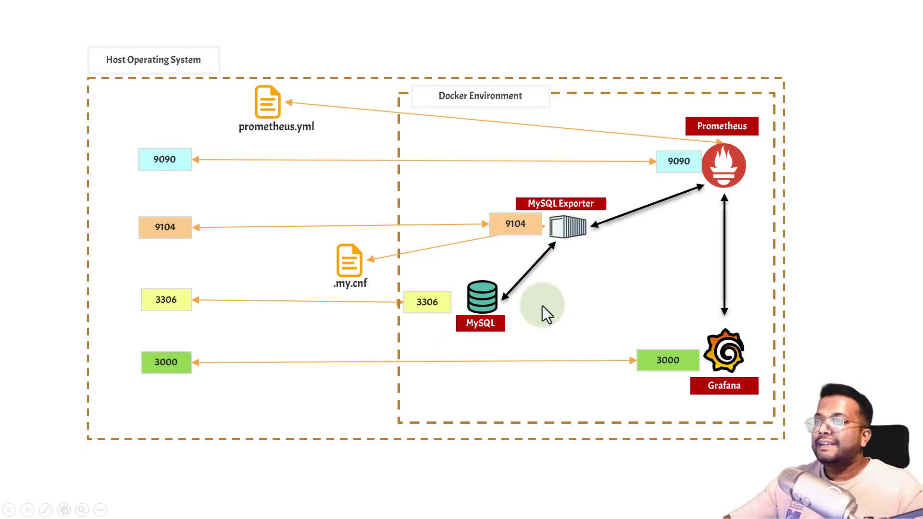
pyautogui.hotkey('alt', 'Tab')
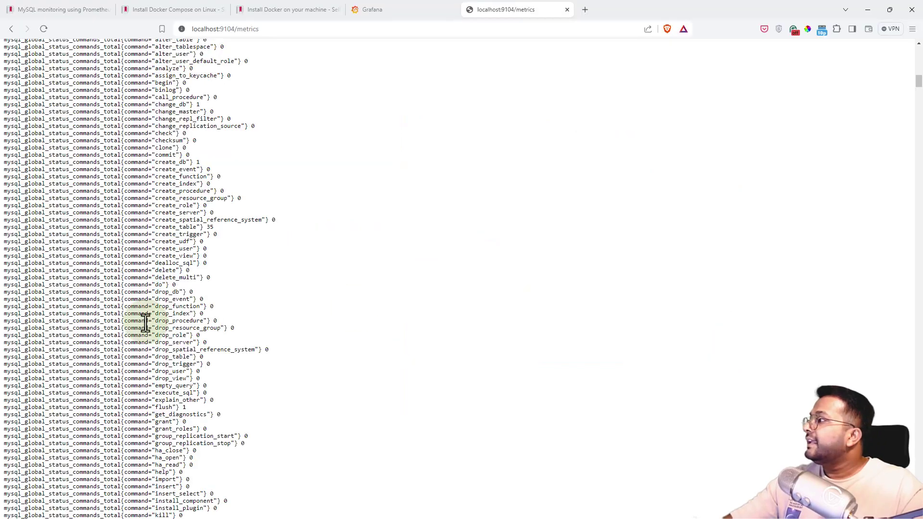
pyautogui.scroll(-5, 96, 312)
pyautogui.scroll(-20, 78, 342)
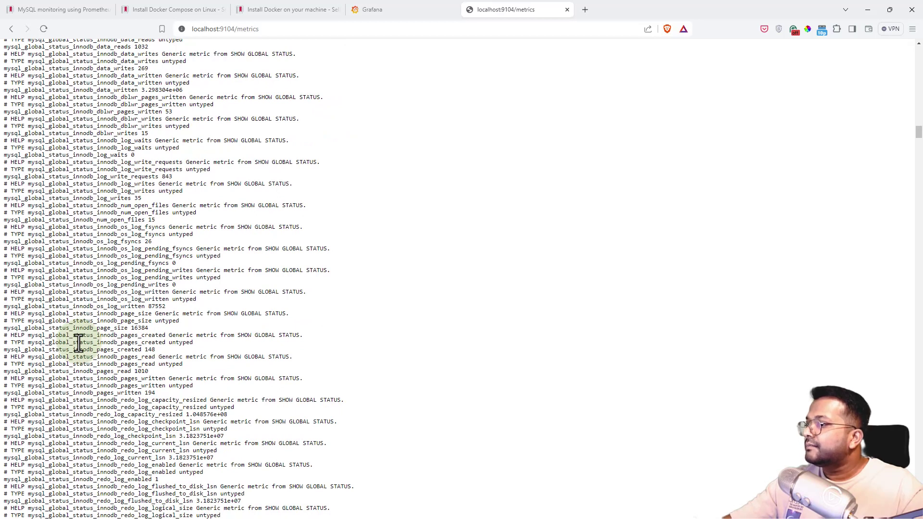
pyautogui.scroll(6, 78, 343)
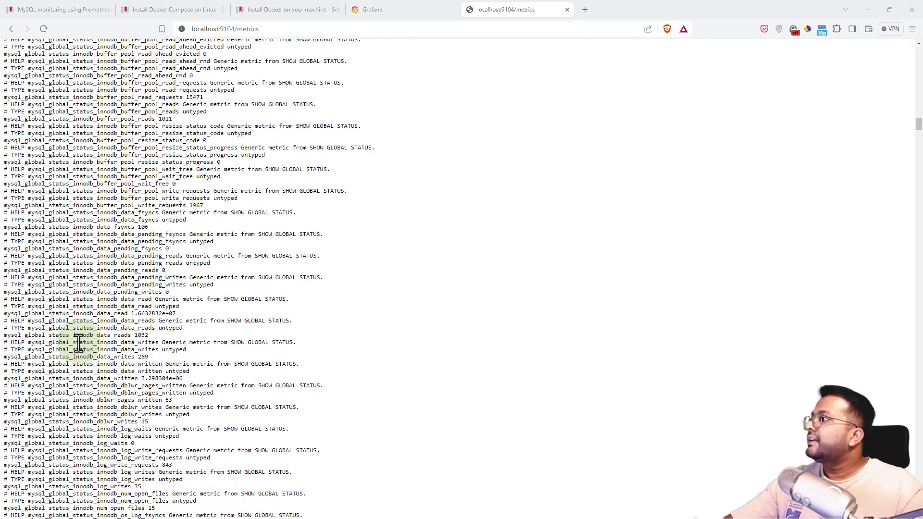
pyautogui.hotkey('alt', 'Tab')
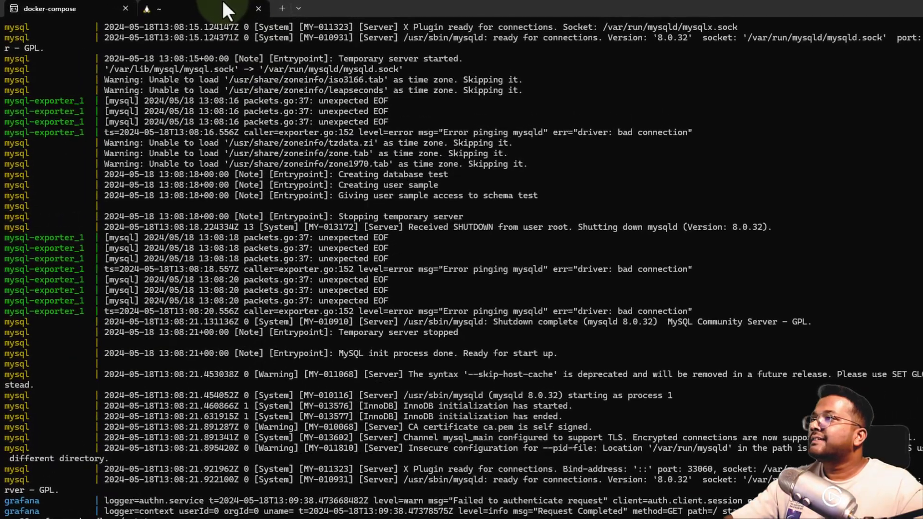
pyautogui.click(223, 8)
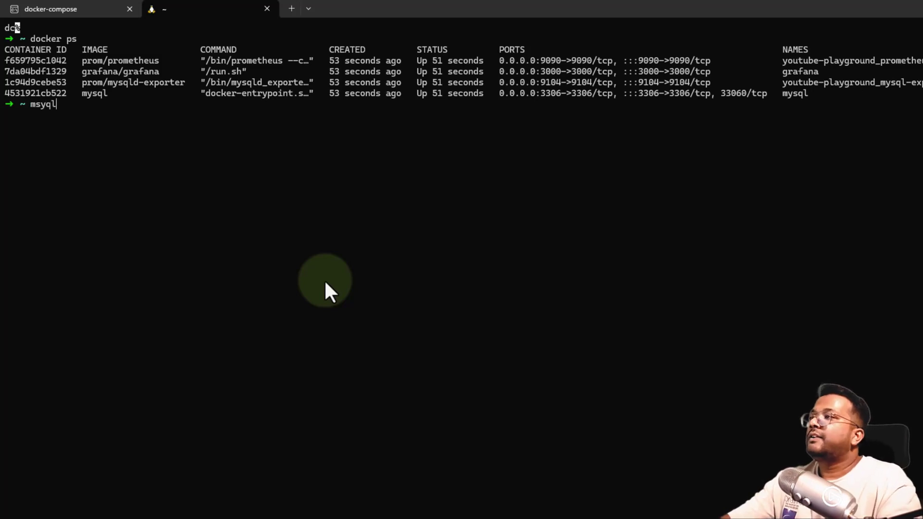
# - Log in to MySQL at 127.0.0.1 as root and run show databases;
pyautogui.write('ms')
pyautogui.press('BackSpace')
pyautogui.write('ys')
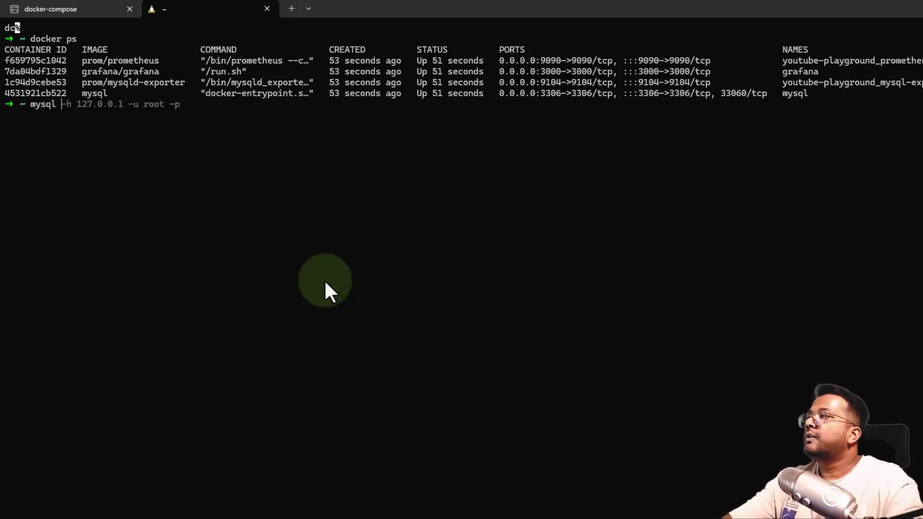
pyautogui.write('ql')
pyautogui.press('Right')
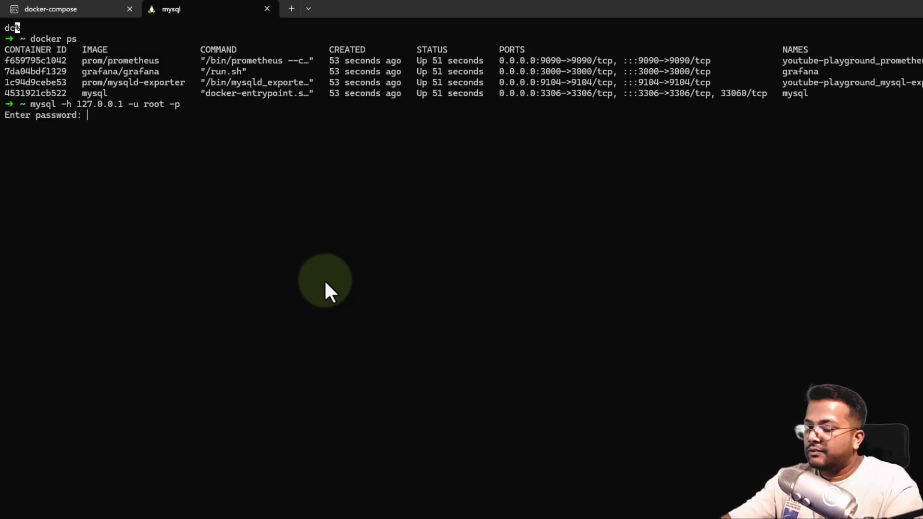
pyautogui.press('Return')
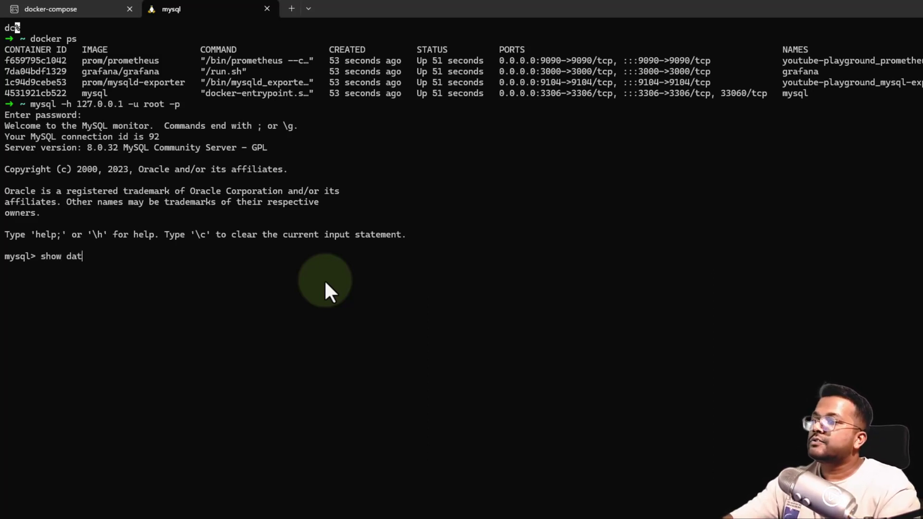
pyautogui.write(';')
pyautogui.press('Return')
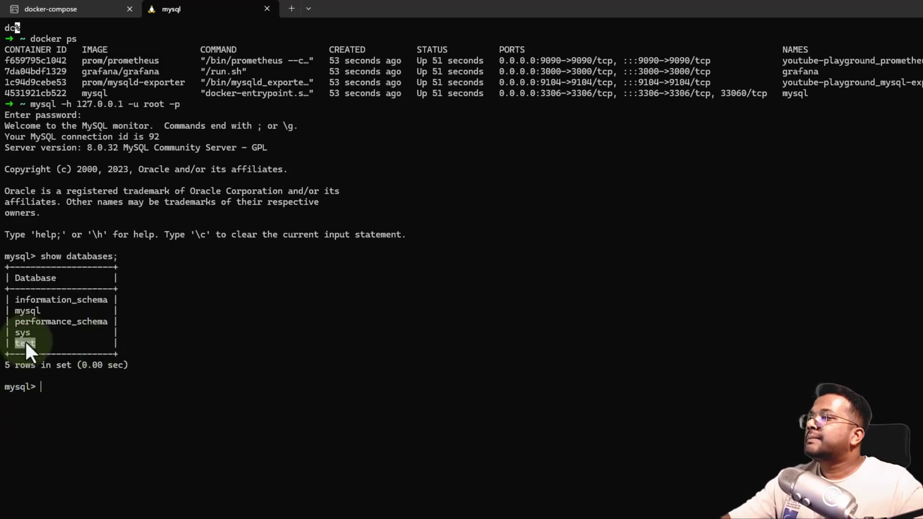
# - Check that prometheus-mysql.yml sets MYSQL_DATABASE to test, then return to the diagram
pyautogui.hotkey('alt', 'Tab')
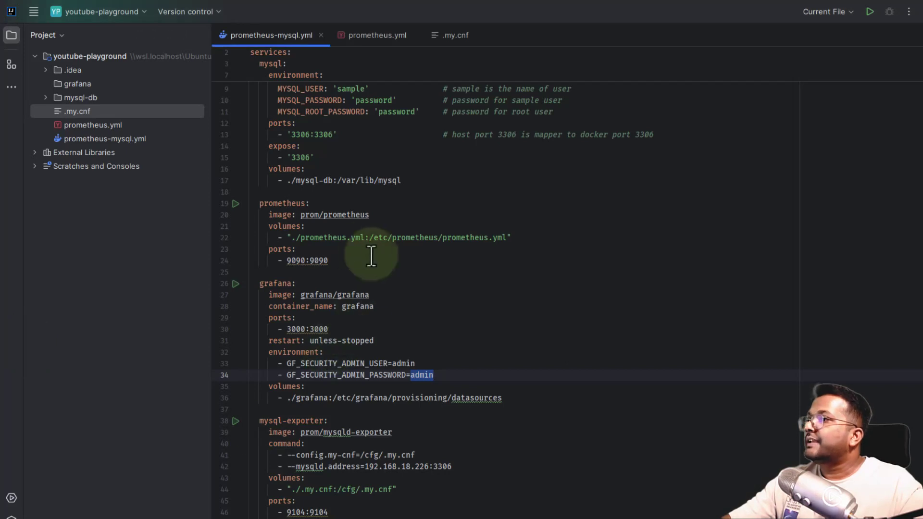
pyautogui.scroll(3, 370, 245)
pyautogui.click(308, 134)
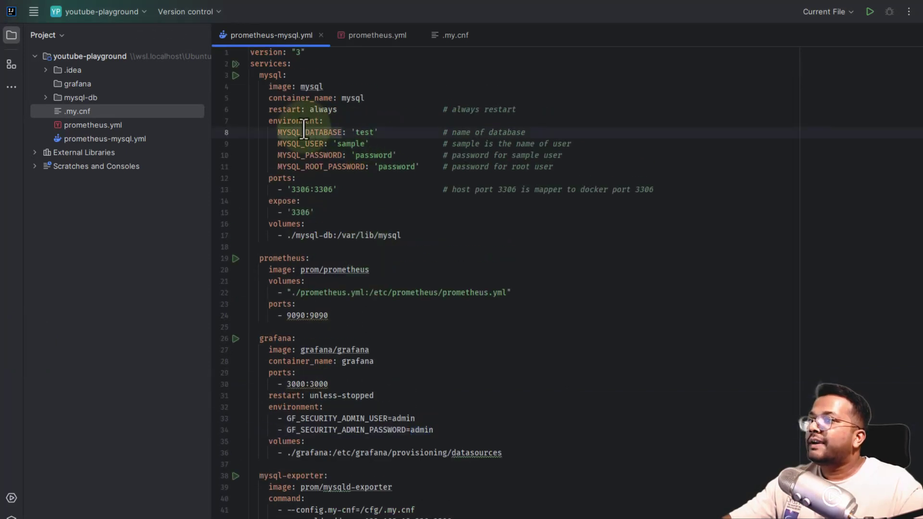
pyautogui.doubleClick(365, 133)
pyautogui.hotkey('alt', 'Tab')
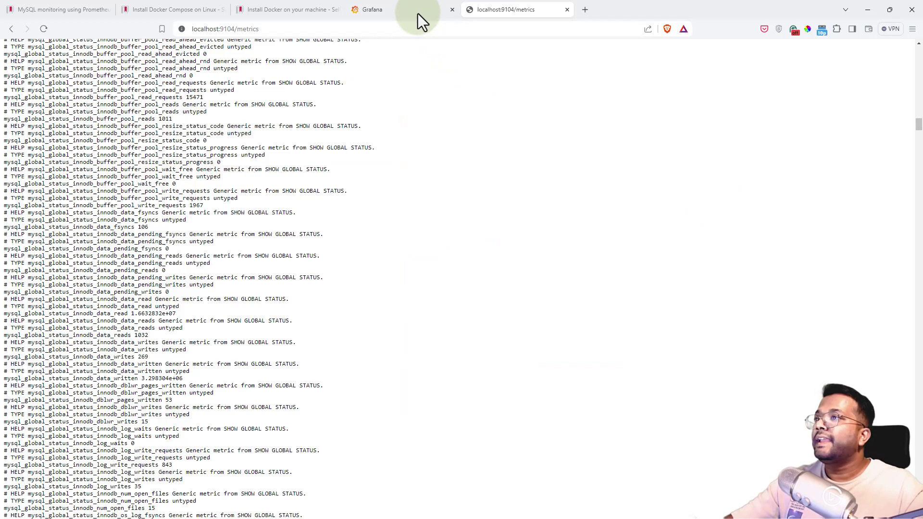
# - Bring up the Grafana welcome page at localhost:3000 in the browser
pyautogui.click(417, 14)
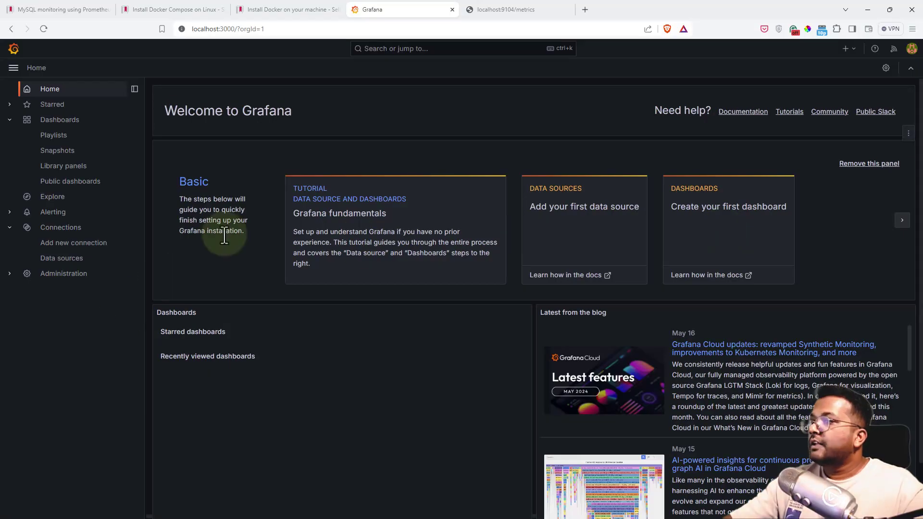
pyautogui.click(70, 263)
pyautogui.click(533, 179)
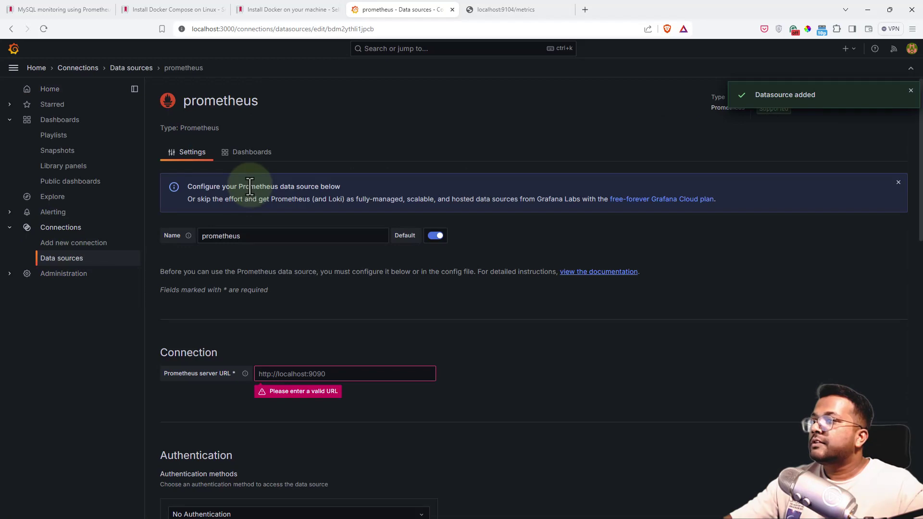
pyautogui.click(313, 374)
pyautogui.click(315, 396)
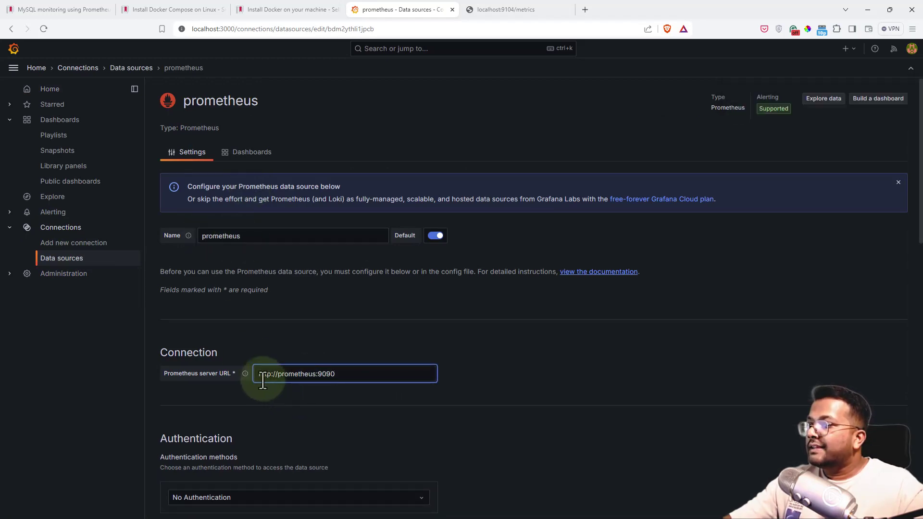
pyautogui.doubleClick(286, 375)
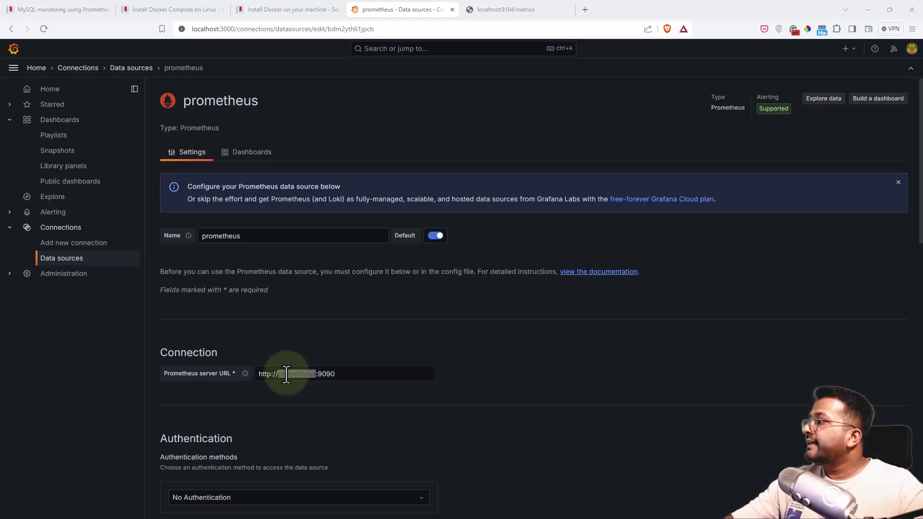
# - Copy the prometheus service name from the compose file and paste it as the URL host
pyautogui.hotkey('alt', 'Tab')
pyautogui.click(245, 215)
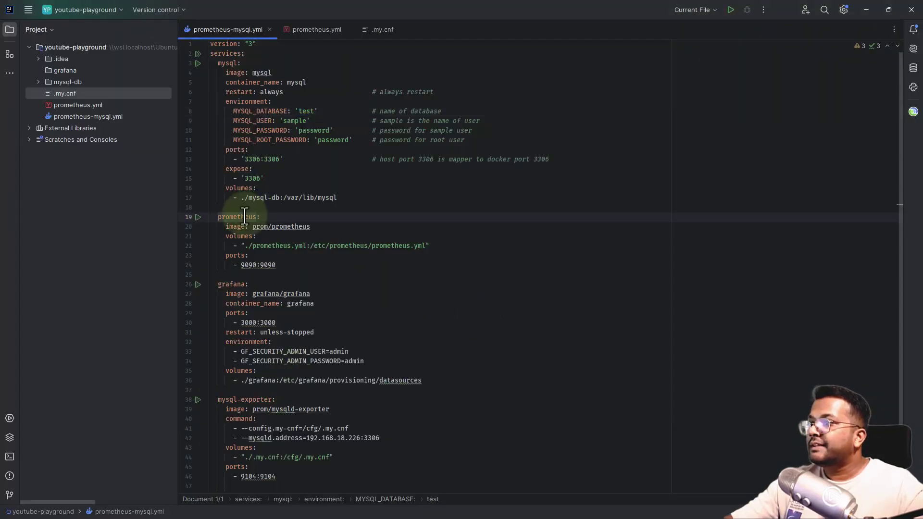
pyautogui.doubleClick(245, 215)
pyautogui.hotkey('ctrl', 'c')
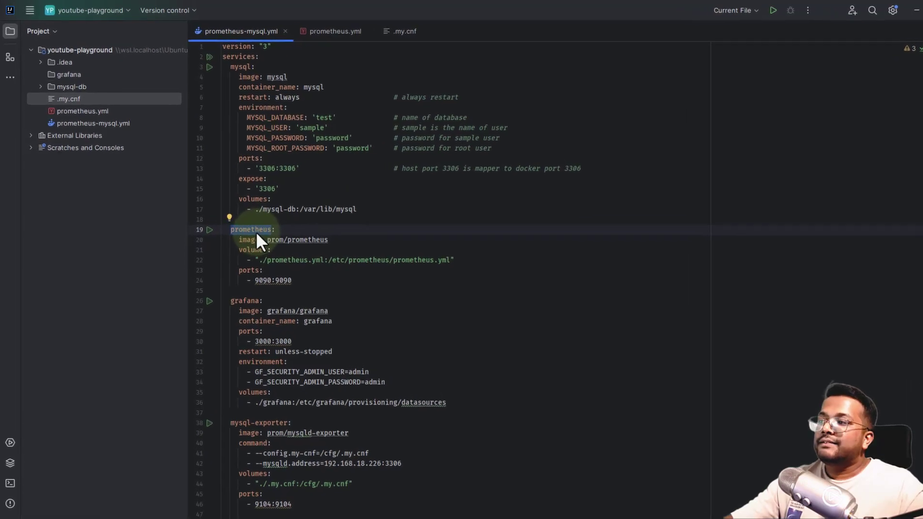
pyautogui.hotkey('alt', 'Tab')
pyautogui.hotkey('ctrl', 'v')
# - Scroll through the data source settings, then return to the architecture diagram
pyautogui.scroll(-15, 468, 467)
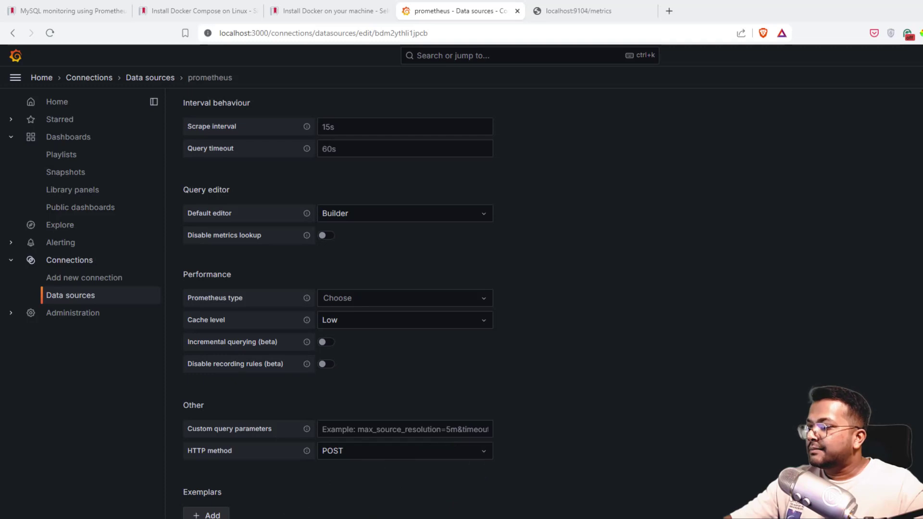
pyautogui.scroll(-2, 343, 518)
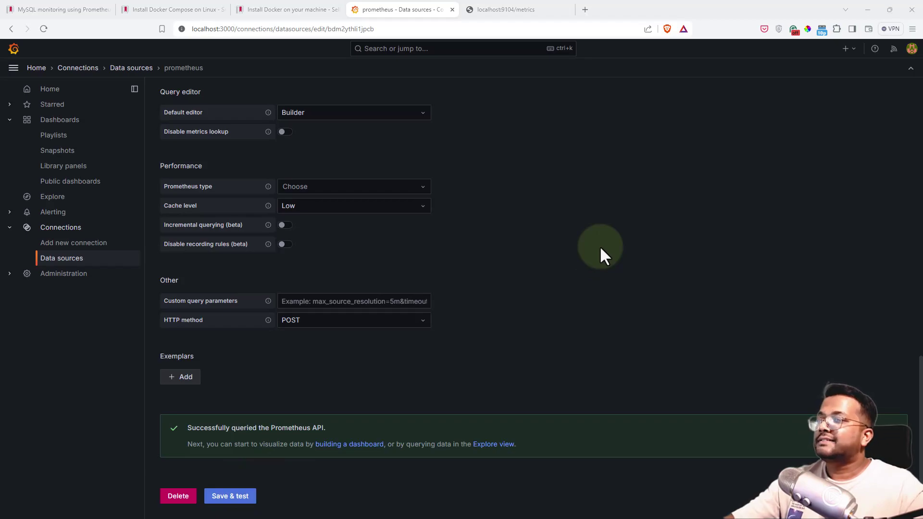
pyautogui.hotkey('alt', 'Tab')
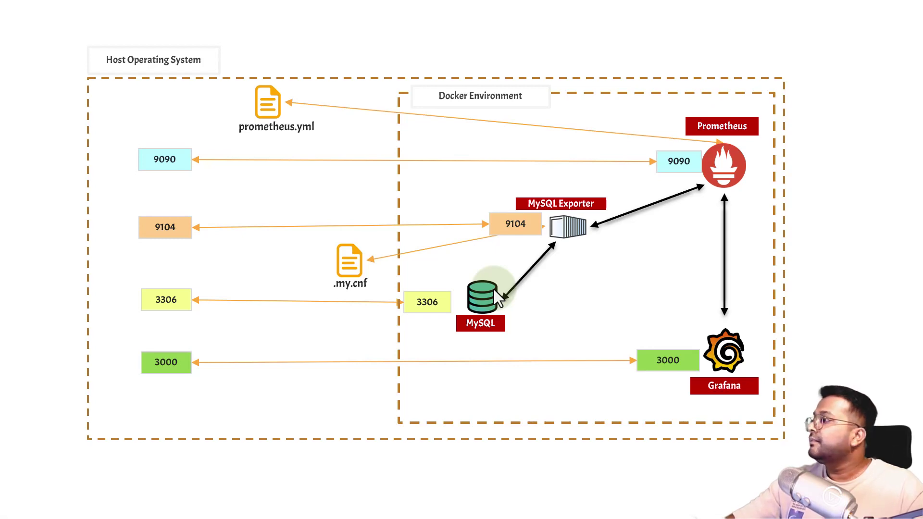
pyautogui.hotkey('alt', 'Tab')
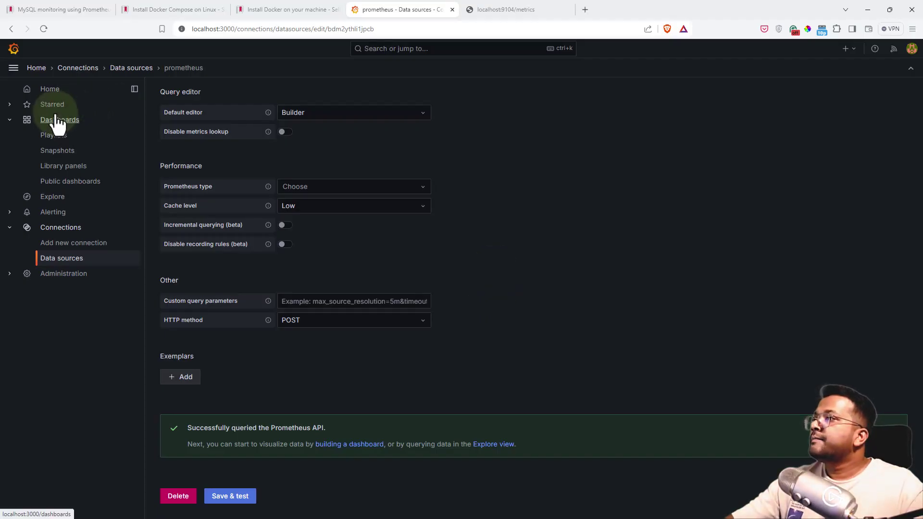
pyautogui.click(57, 122)
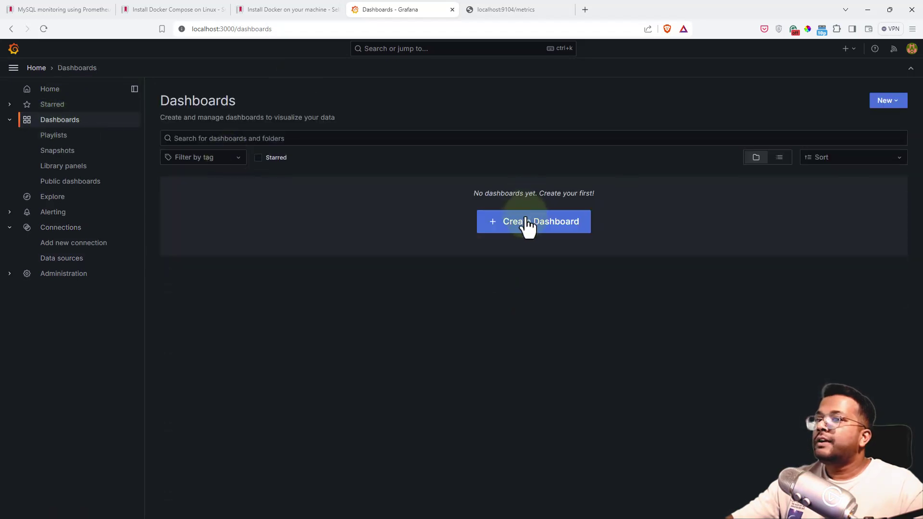
pyautogui.click(528, 226)
pyautogui.click(529, 228)
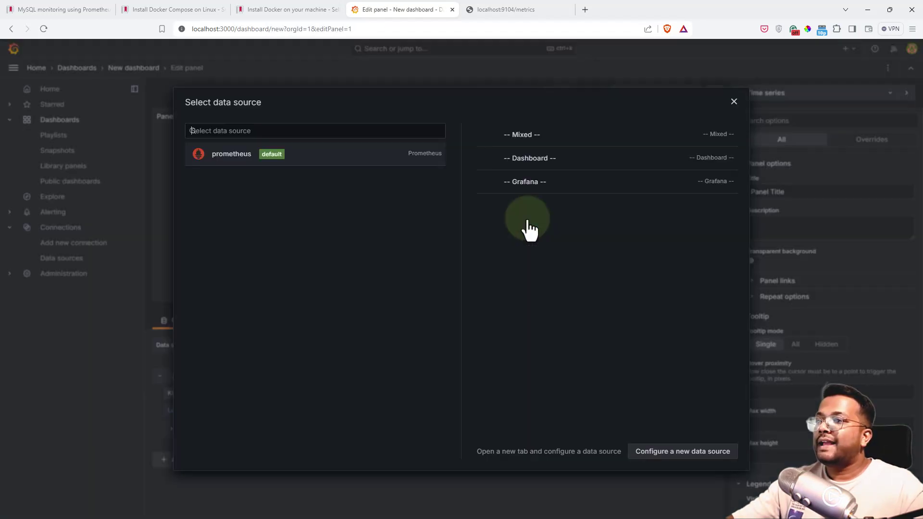
pyautogui.click(232, 155)
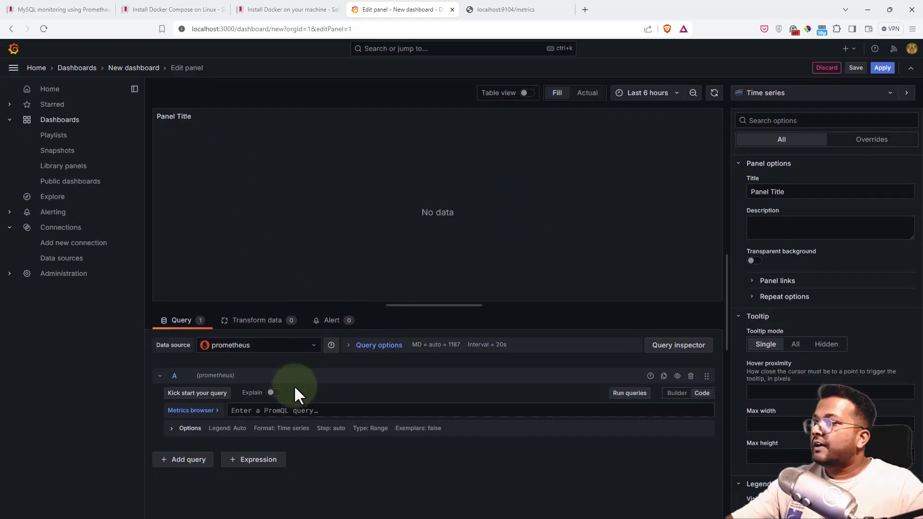
pyautogui.click(274, 410)
pyautogui.write('mysql')
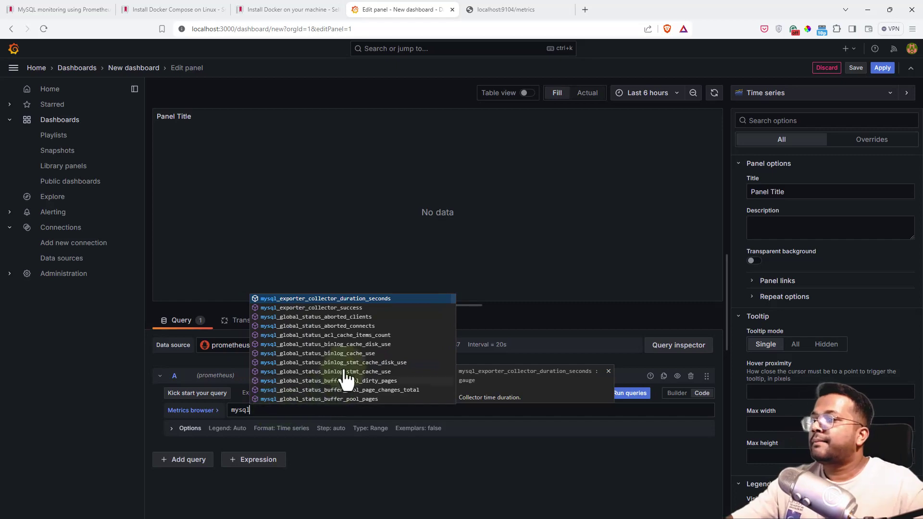
pyautogui.scroll(-5, 347, 351)
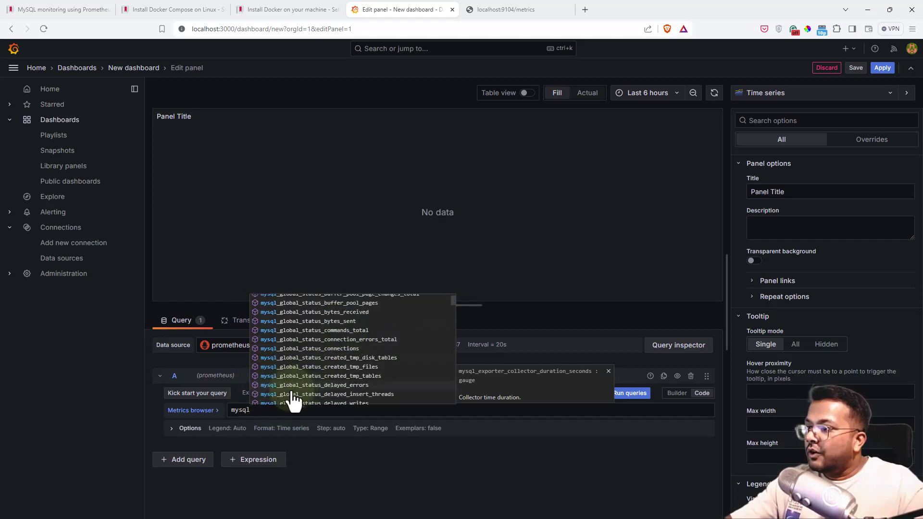
pyautogui.scroll(-5, 358, 397)
pyautogui.scroll(-10, 360, 398)
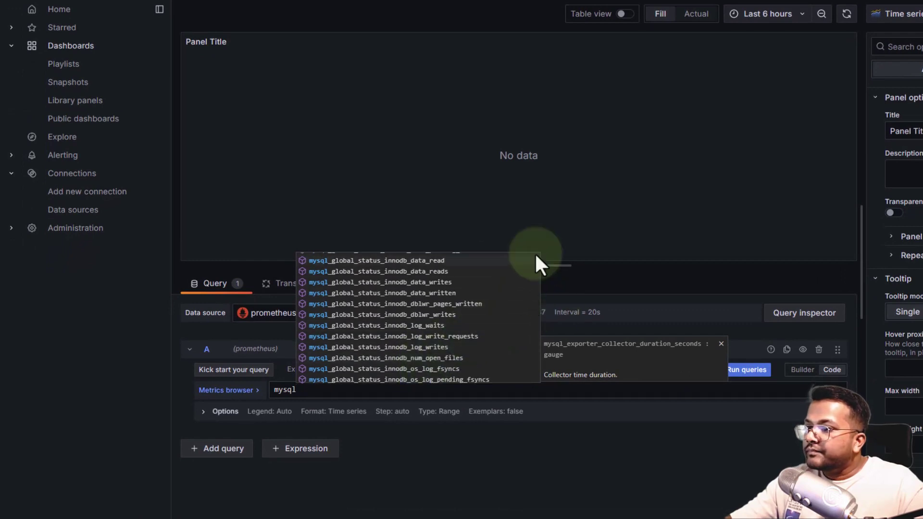
pyautogui.moveTo(541, 252); pyautogui.dragTo(742, 116)
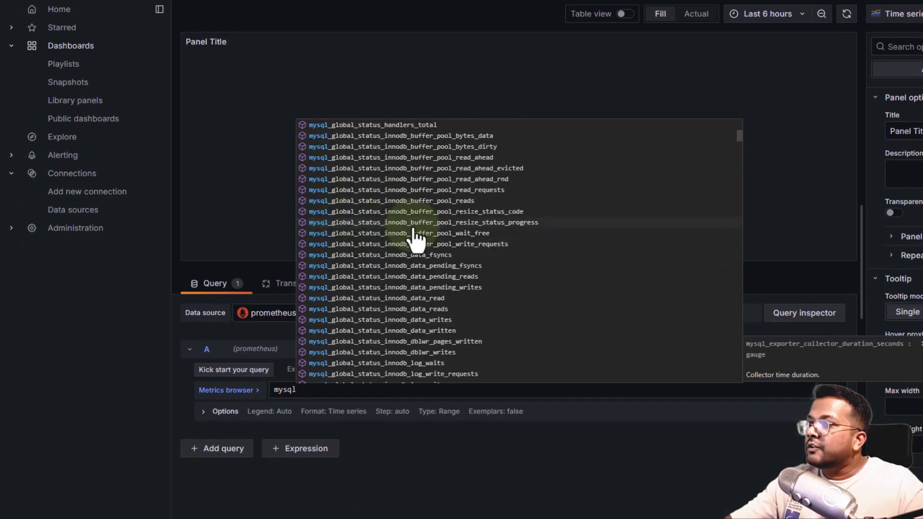
pyautogui.scroll(-3, 416, 240)
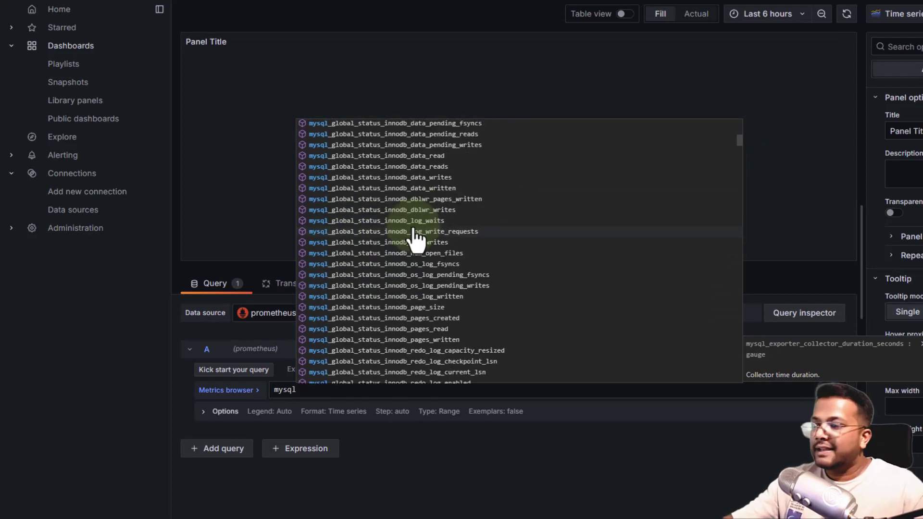
pyautogui.scroll(3, 416, 239)
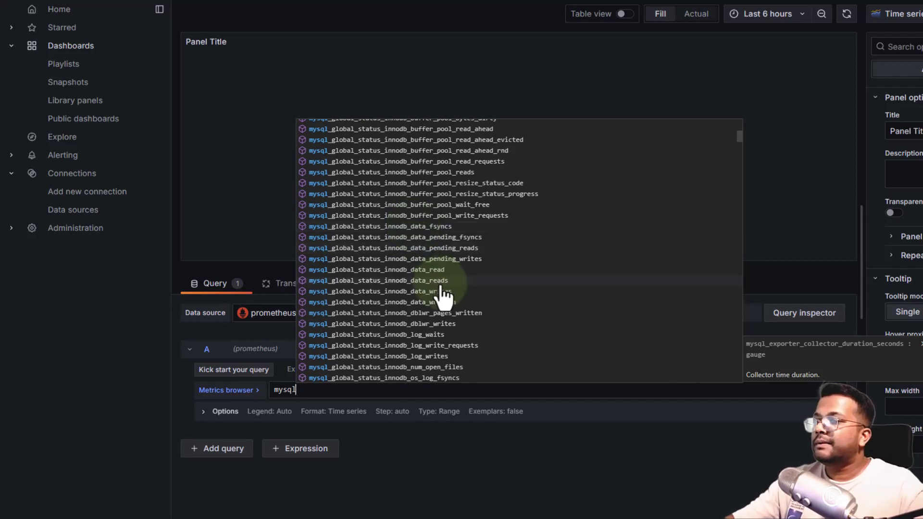
pyautogui.scroll(-6, 444, 303)
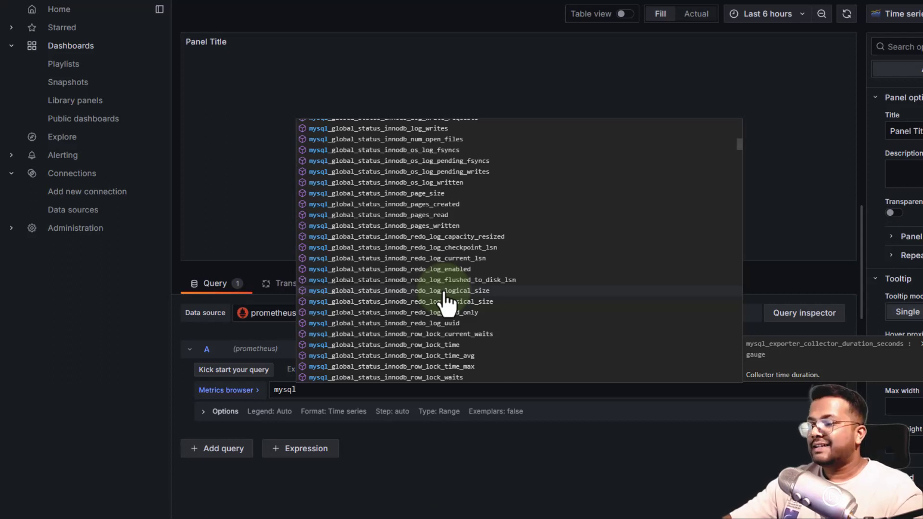
pyautogui.scroll(10, 447, 303)
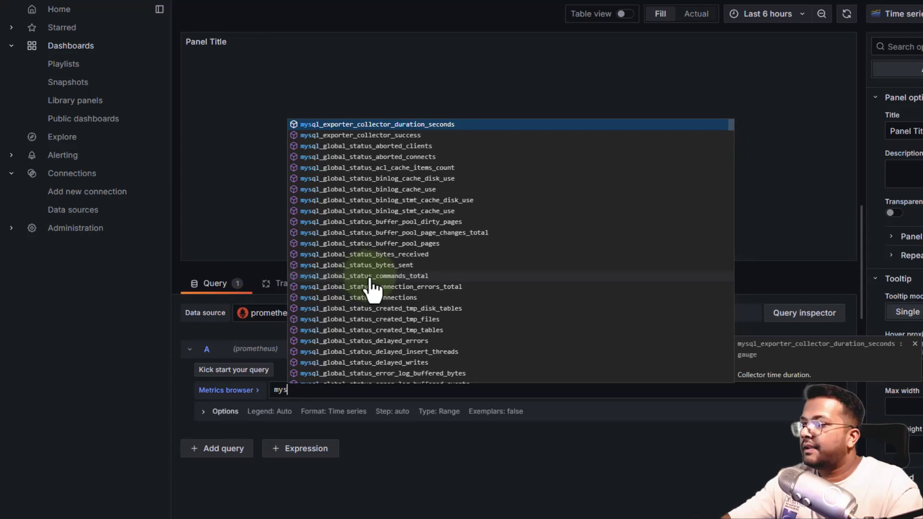
# - Set the panel query to mysql_global_status_connections{}
pyautogui.press('BackSpace')
pyautogui.press('BackSpace')
pyautogui.press('BackSpace')
pyautogui.press('BackSpace')
pyautogui.press('BackSpace')
pyautogui.write('connection')
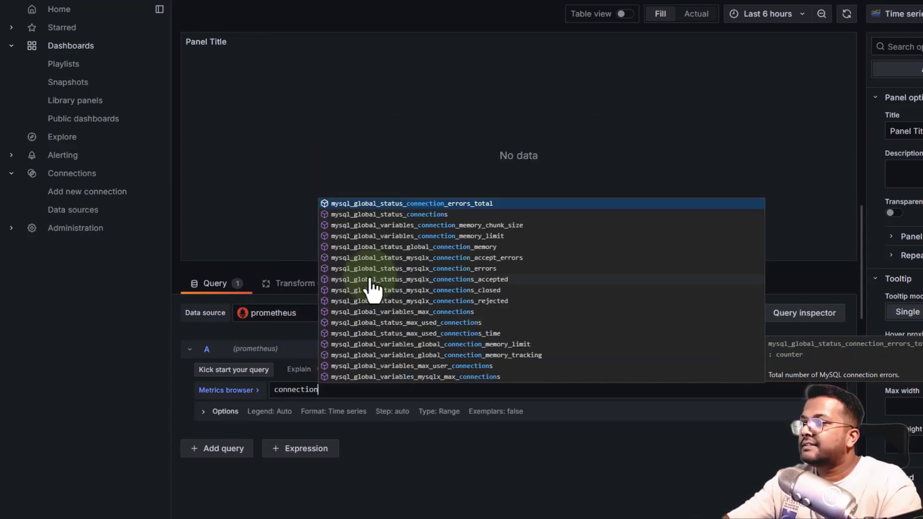
pyautogui.press('Down')
pyautogui.press('Return')
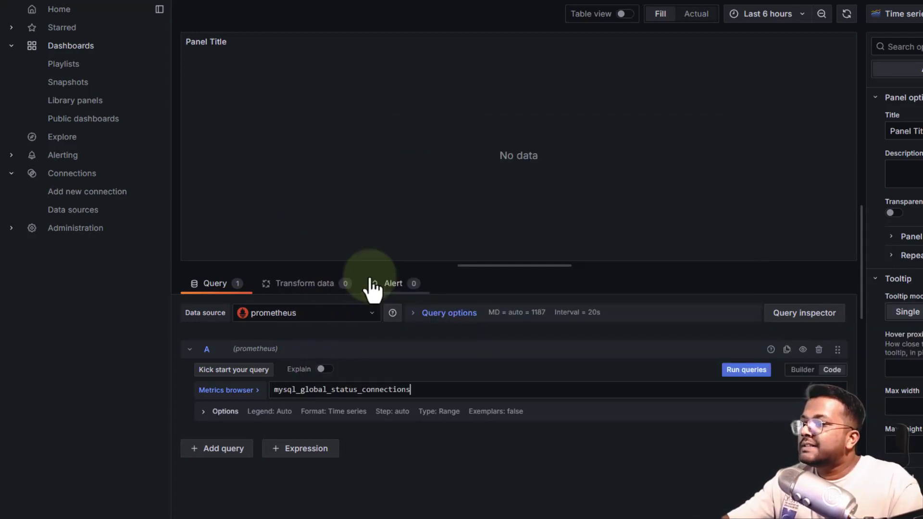
pyautogui.write('{')
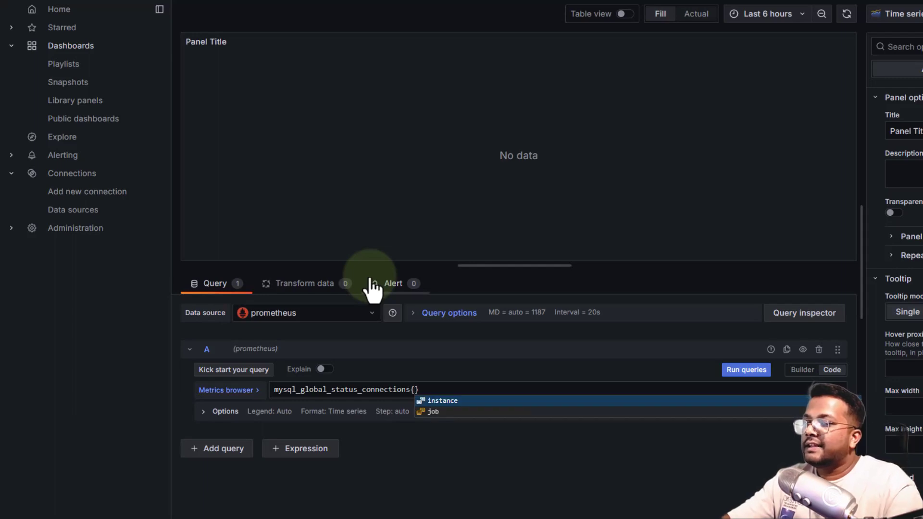
pyautogui.press('Right')
# - Try a [1m] range and a sum wrapper, then remove both from the query
pyautogui.write('[1,')
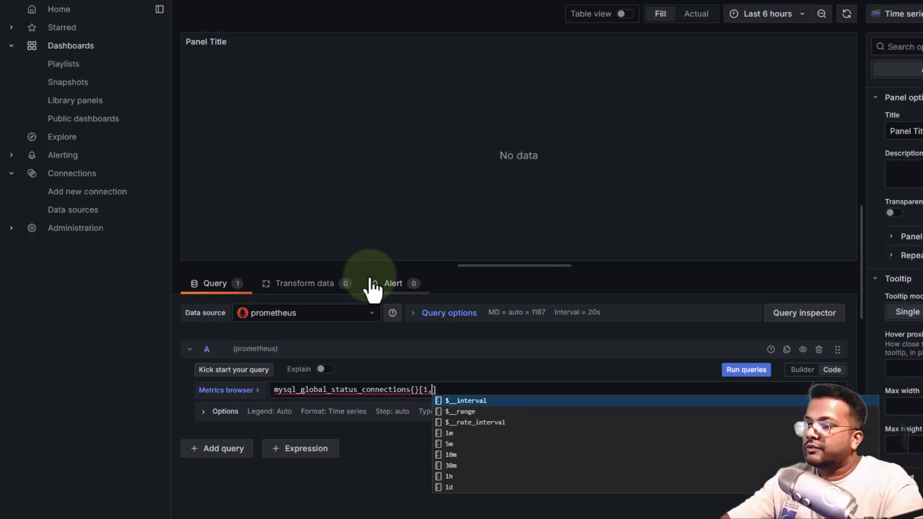
pyautogui.write('m')
pyautogui.press('Right')
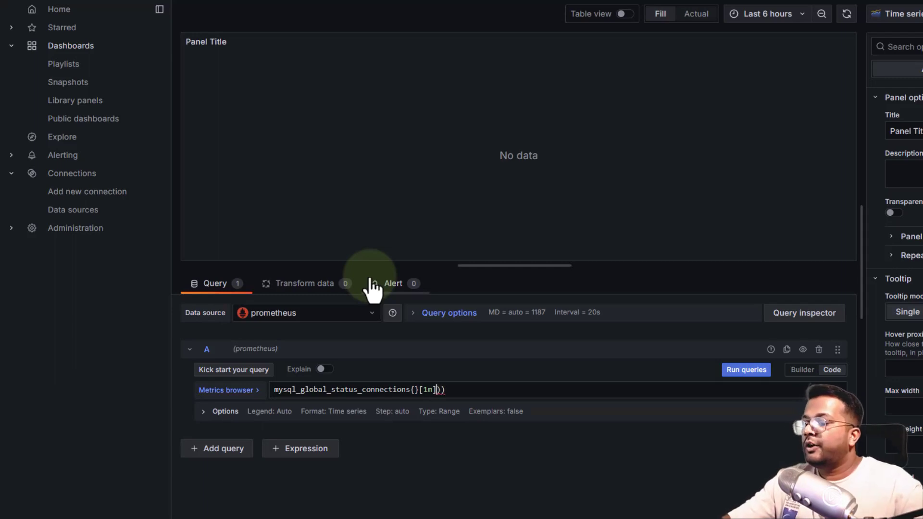
pyautogui.press('Home')
pyautogui.write('sum')
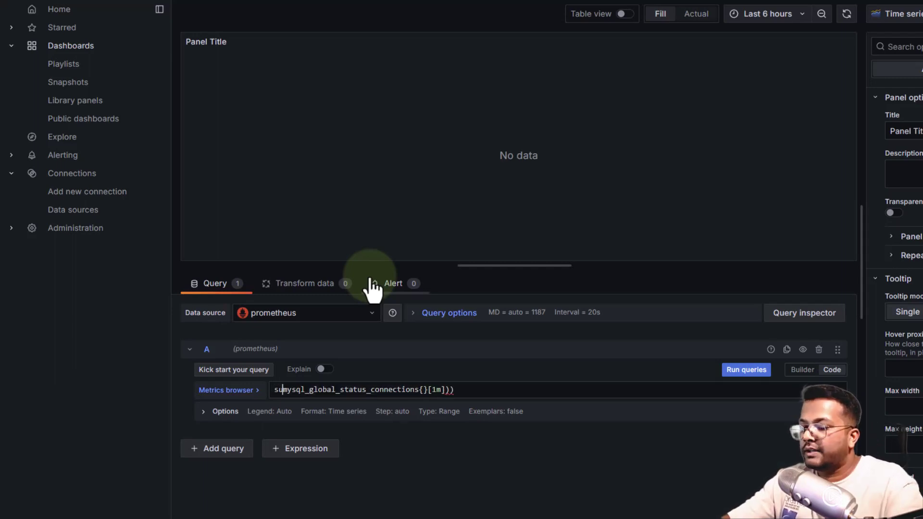
pyautogui.press('End')
pyautogui.press('BackSpace')
pyautogui.press('BackSpace')
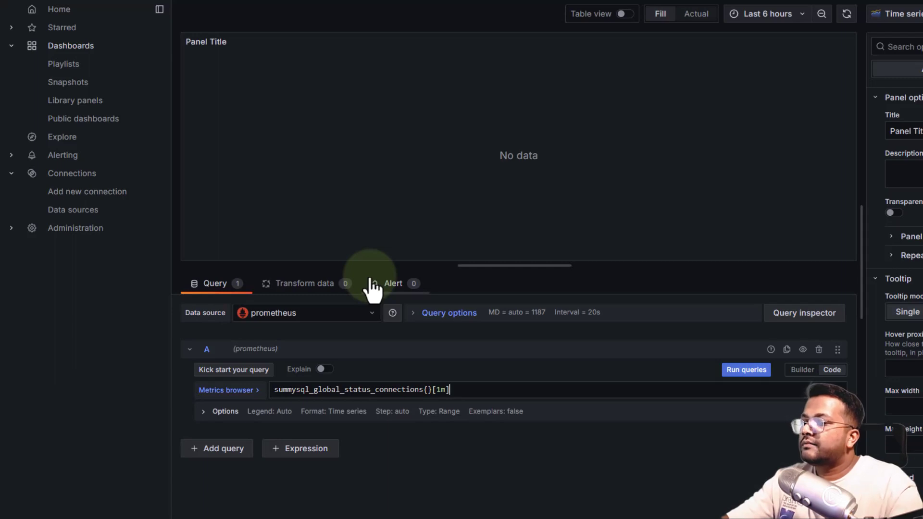
pyautogui.press('BackSpace')
pyautogui.press('BackSpace')
pyautogui.press('BackSpace')
pyautogui.press('BackSpace')
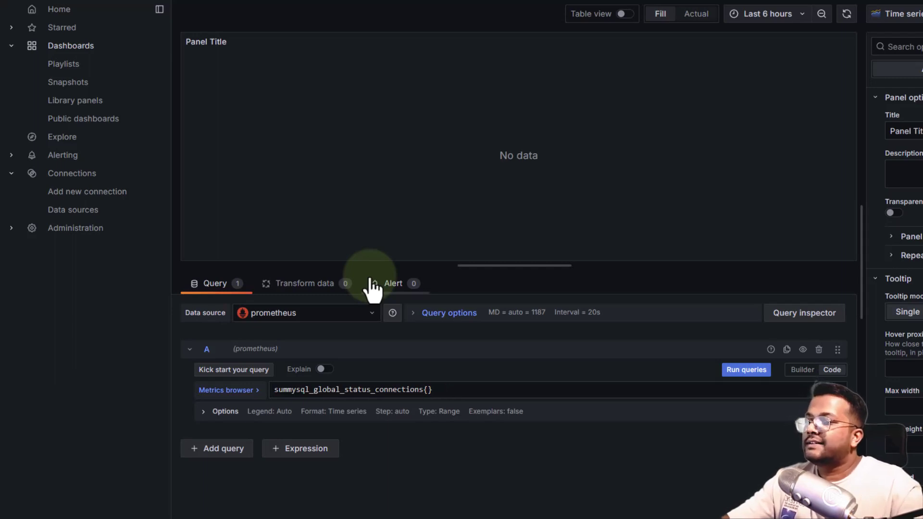
pyautogui.press('Left')
pyautogui.press('Left')
pyautogui.press('Left')
pyautogui.press('Left')
pyautogui.press('Left')
pyautogui.press('Left')
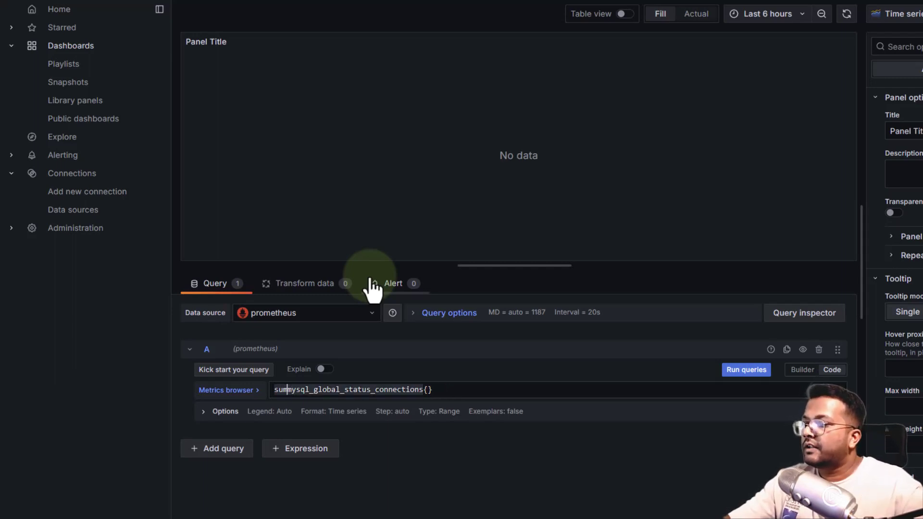
pyautogui.press('BackSpace')
pyautogui.press('BackSpace')
pyautogui.press('BackSpace')
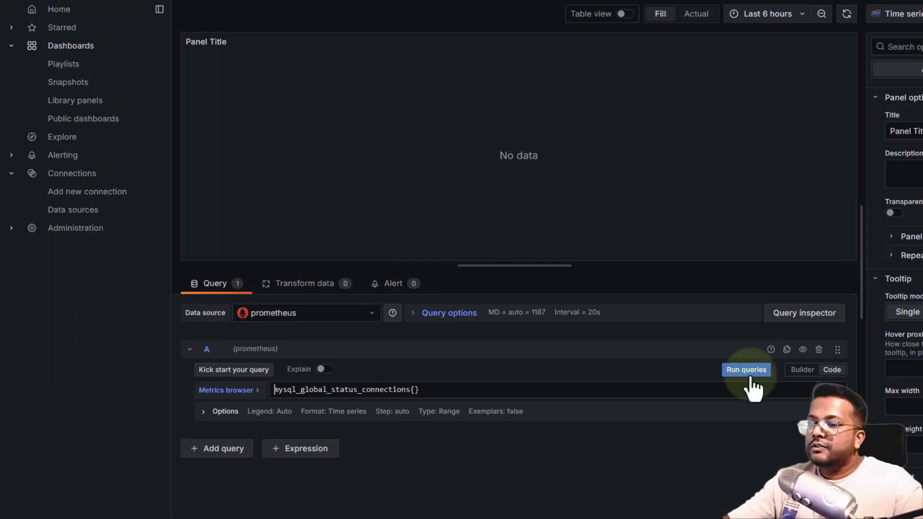
# - Run the query and limit the graph to the last 15 minutes
pyautogui.click(749, 373)
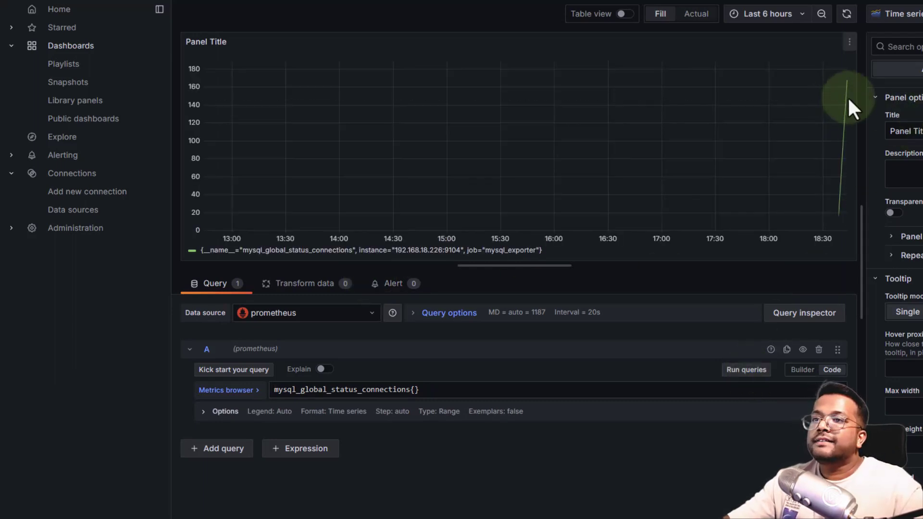
pyautogui.click(804, 15)
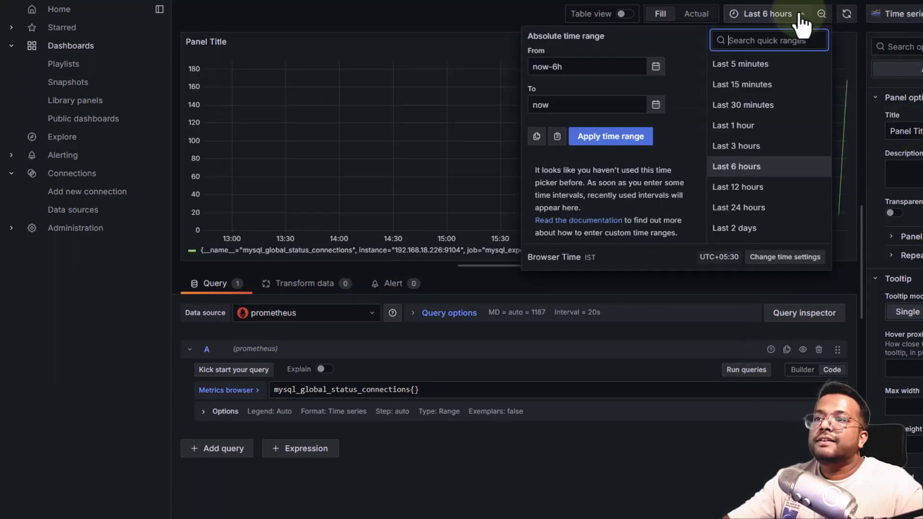
pyautogui.click(745, 87)
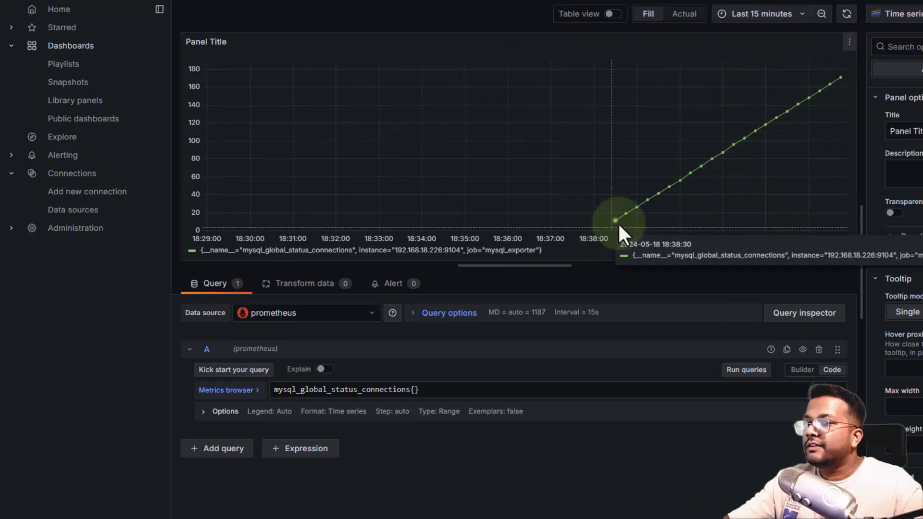
pyautogui.moveTo(650, 214)
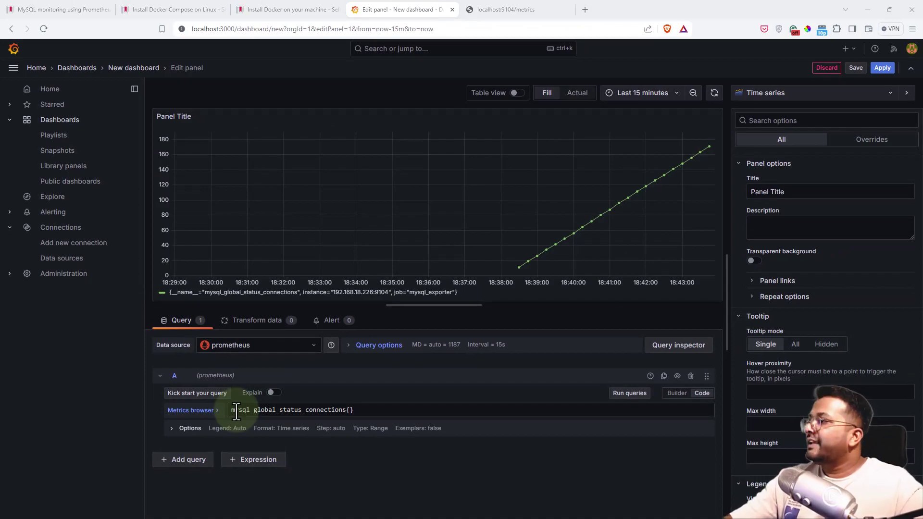
# - After glancing at the diagram, scroll the MySQL monitoring tutorial to 'Check if services are running'
pyautogui.hotkey('alt', 'Tab')
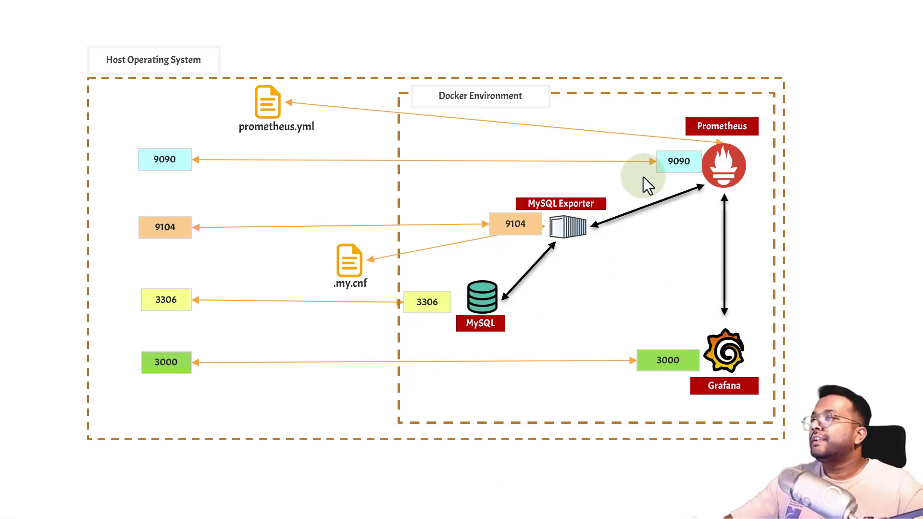
pyautogui.hotkey('alt', 'Tab')
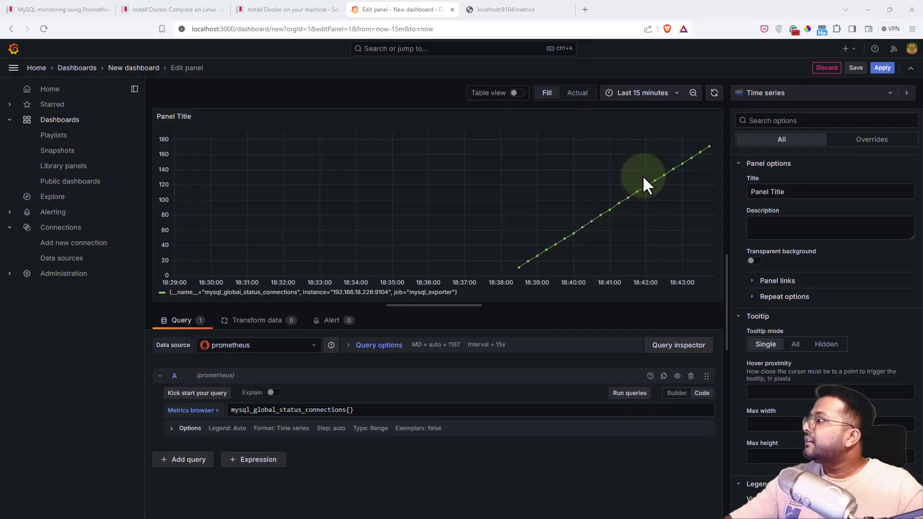
pyautogui.click(99, 7)
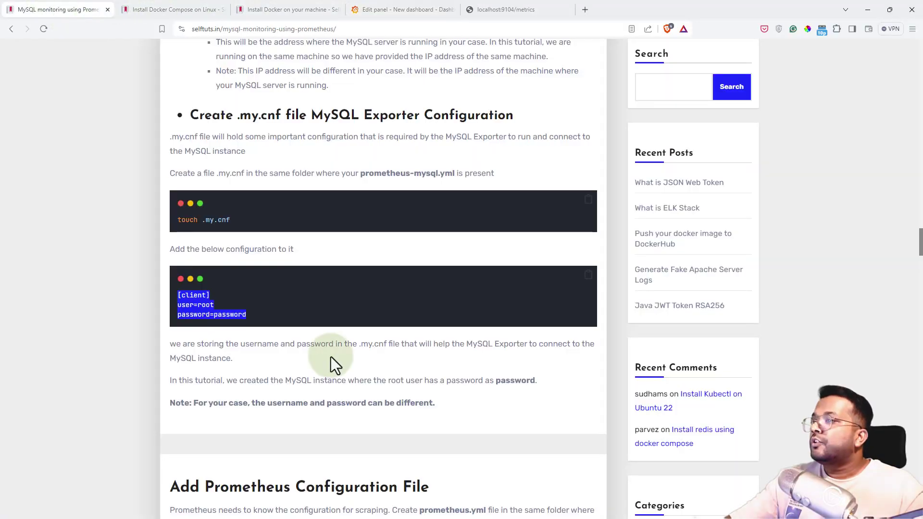
pyautogui.scroll(-7, 330, 357)
pyautogui.scroll(5, 170, 365)
pyautogui.scroll(-12, 170, 364)
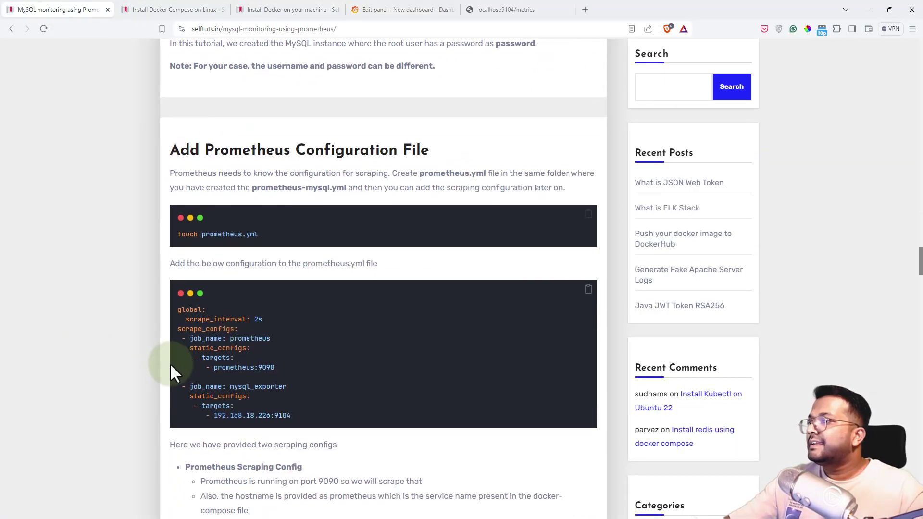
pyautogui.scroll(-5, 223, 153)
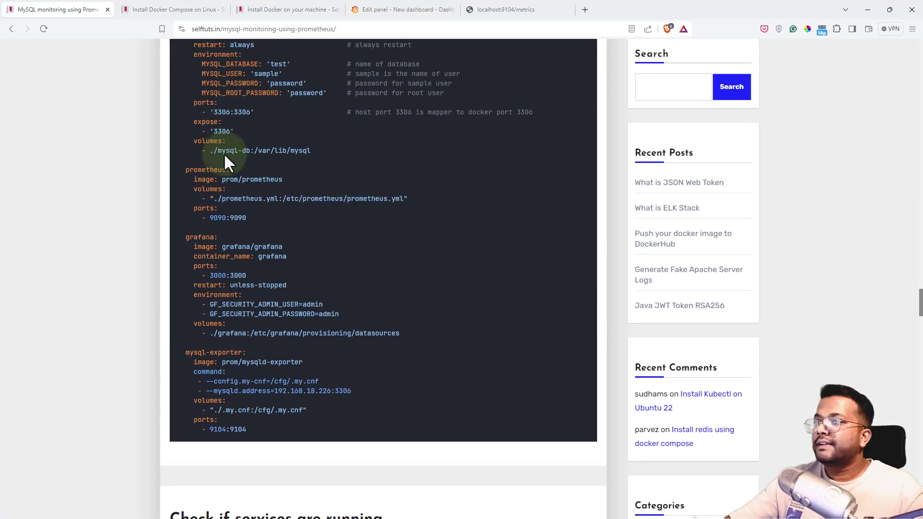